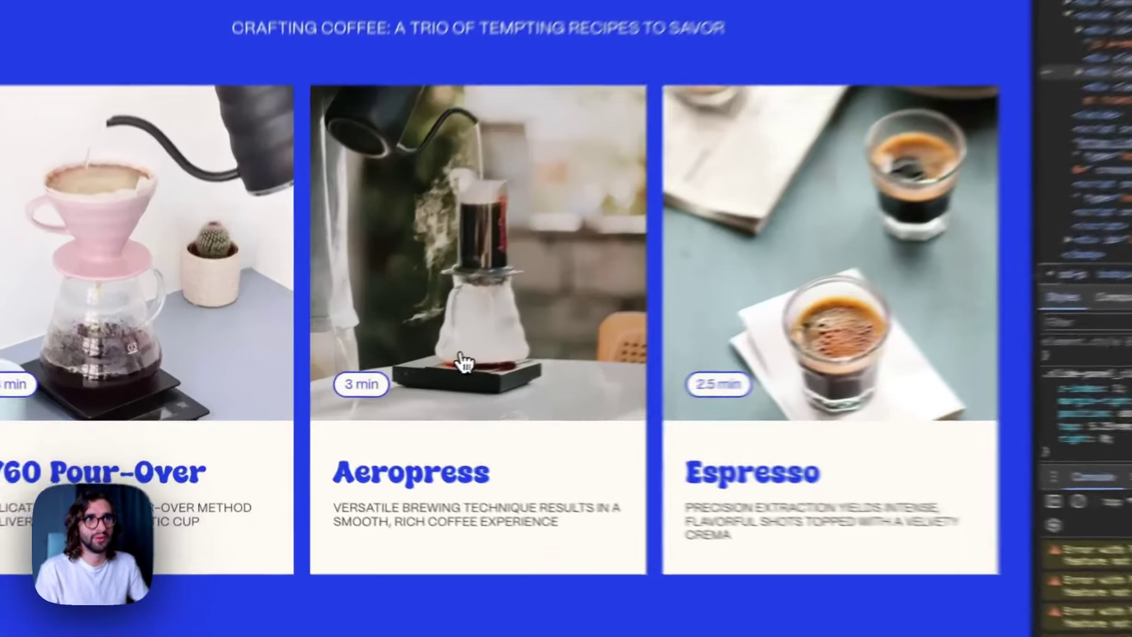
- Open the Aeropress coffee card's recipe details in the slide-out side panel on the live site
left_click(411, 398)
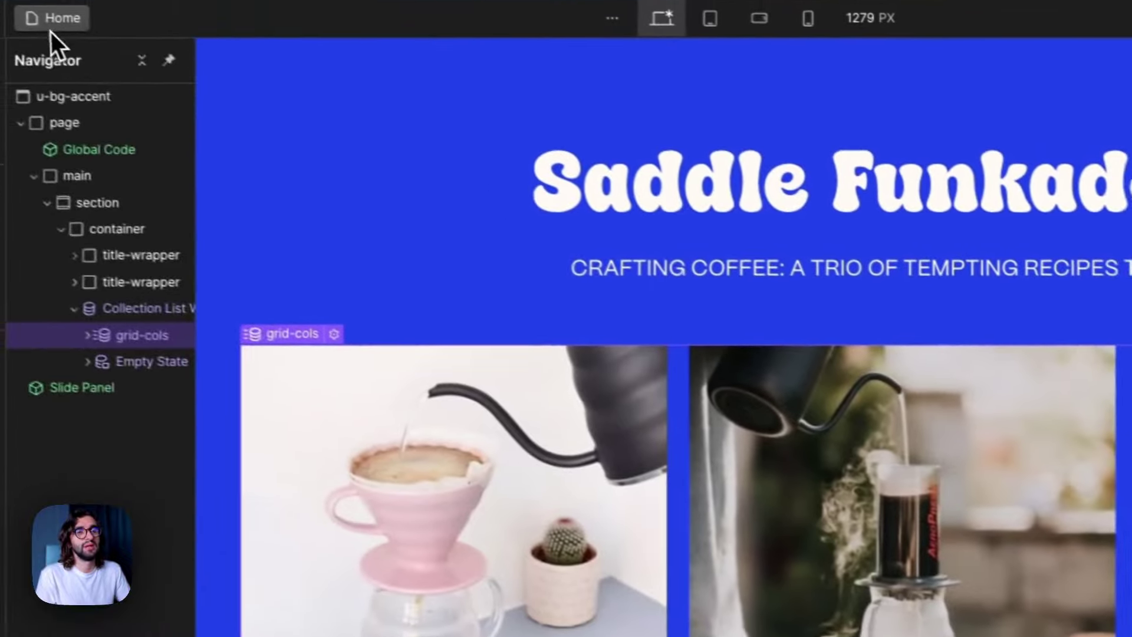
- Switch to the Coffees Template page and scroll through the Espresso item's canvas
left_click(53, 27)
left_click(175, 298)
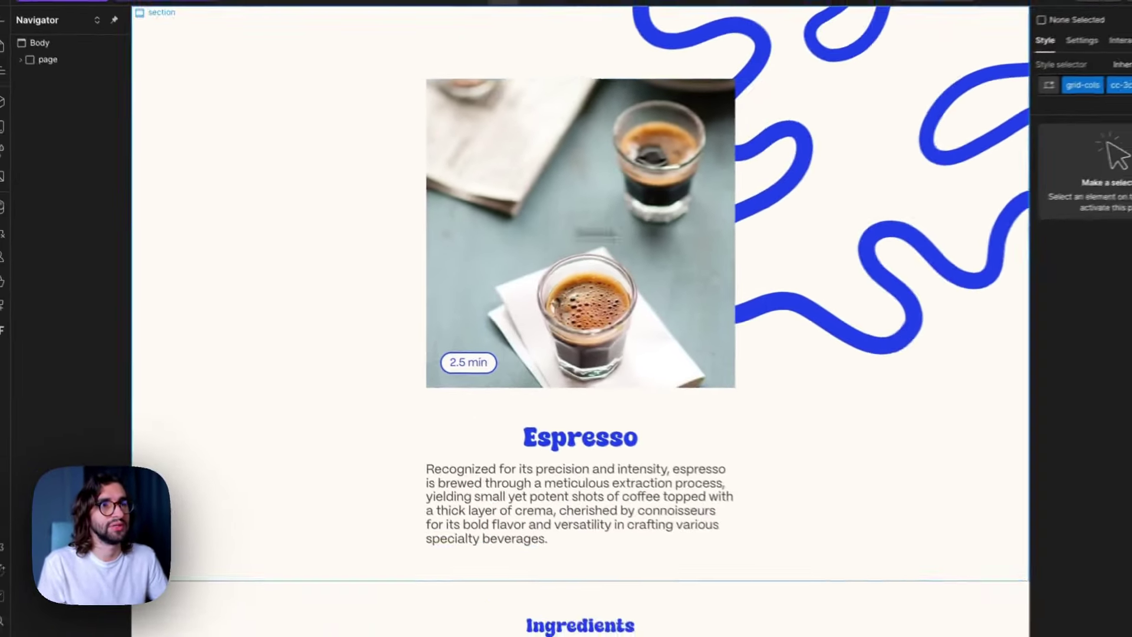
scroll(583, 193, "down", 7)
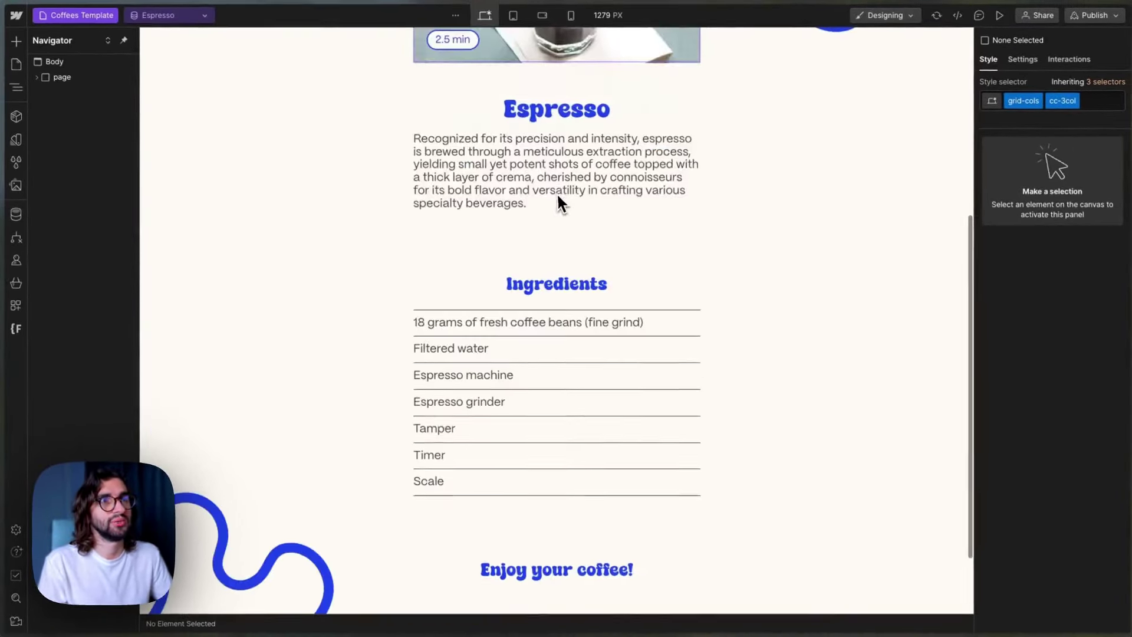
scroll(613, 204, "up", 7)
scroll(656, 214, "down", 7)
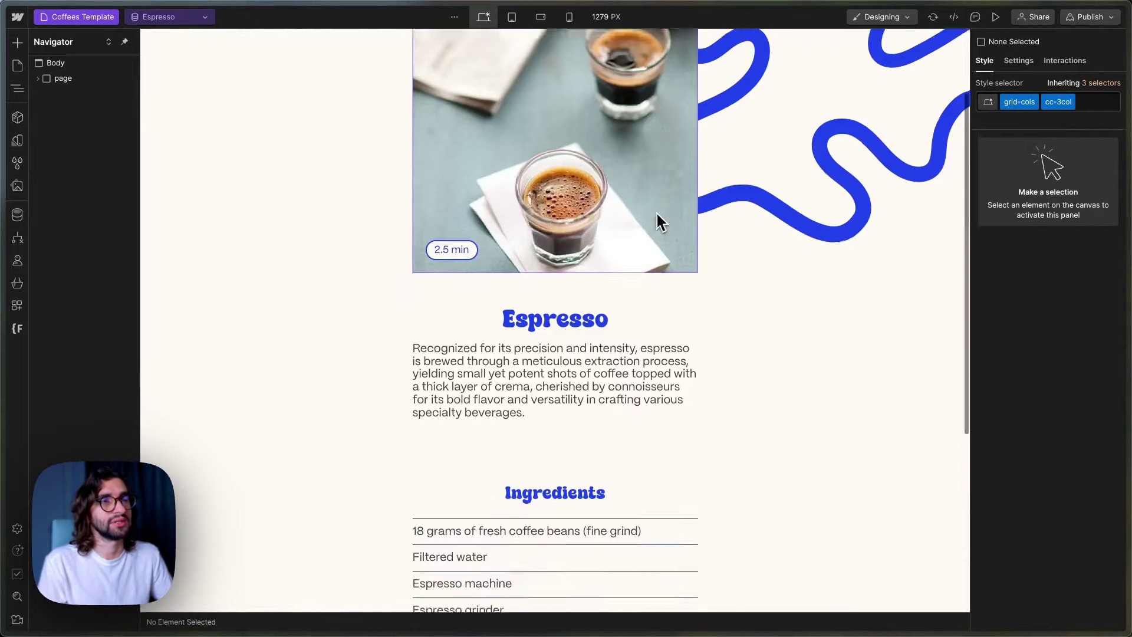
scroll(654, 211, "up", 7)
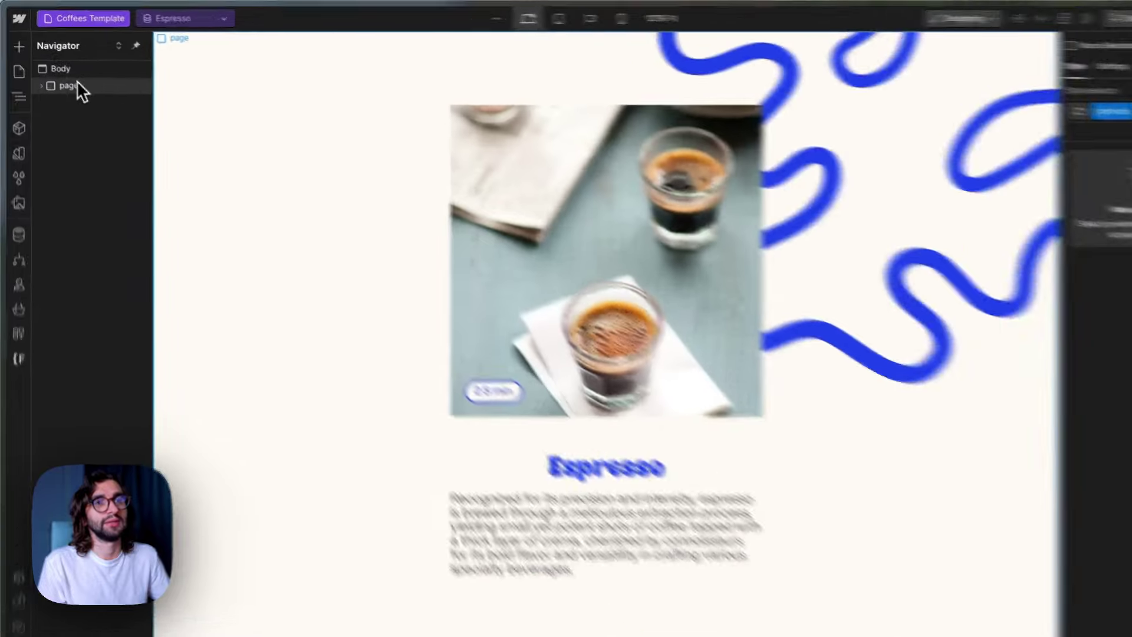
- Expand the 'page' wrapper in the Navigator and select the 'main' content wrapper
left_click(58, 80)
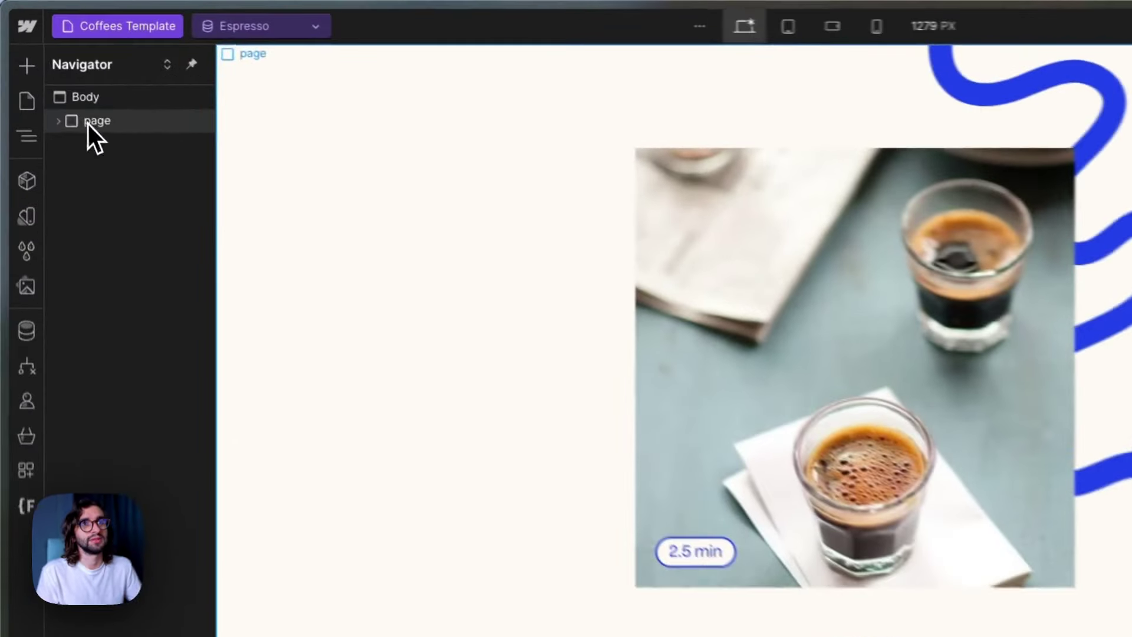
left_click(37, 79)
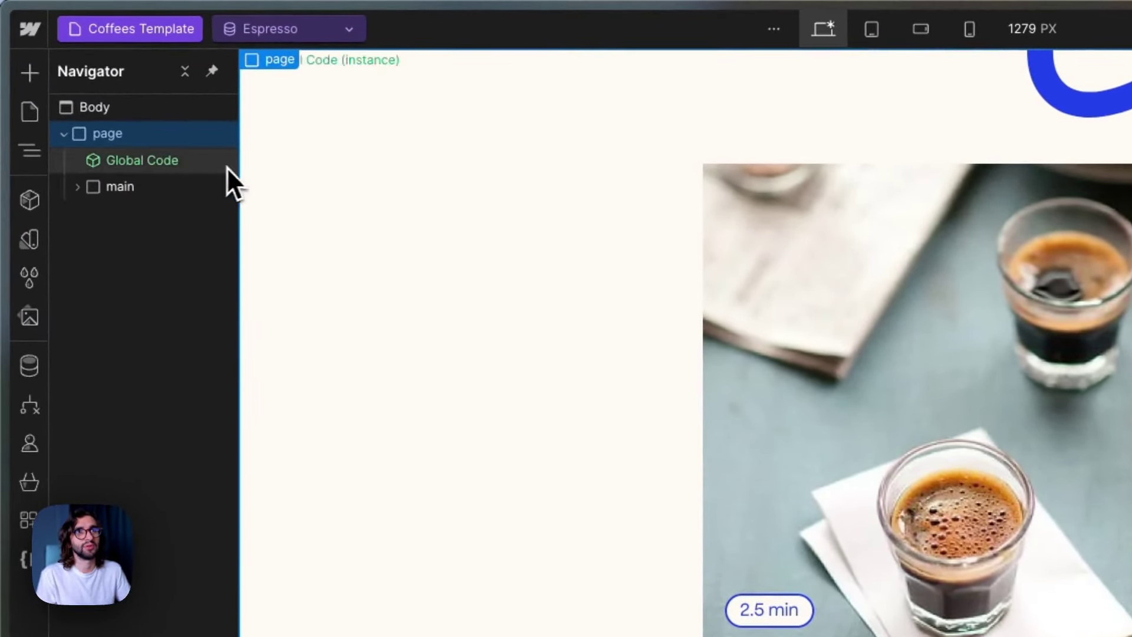
left_click(146, 195)
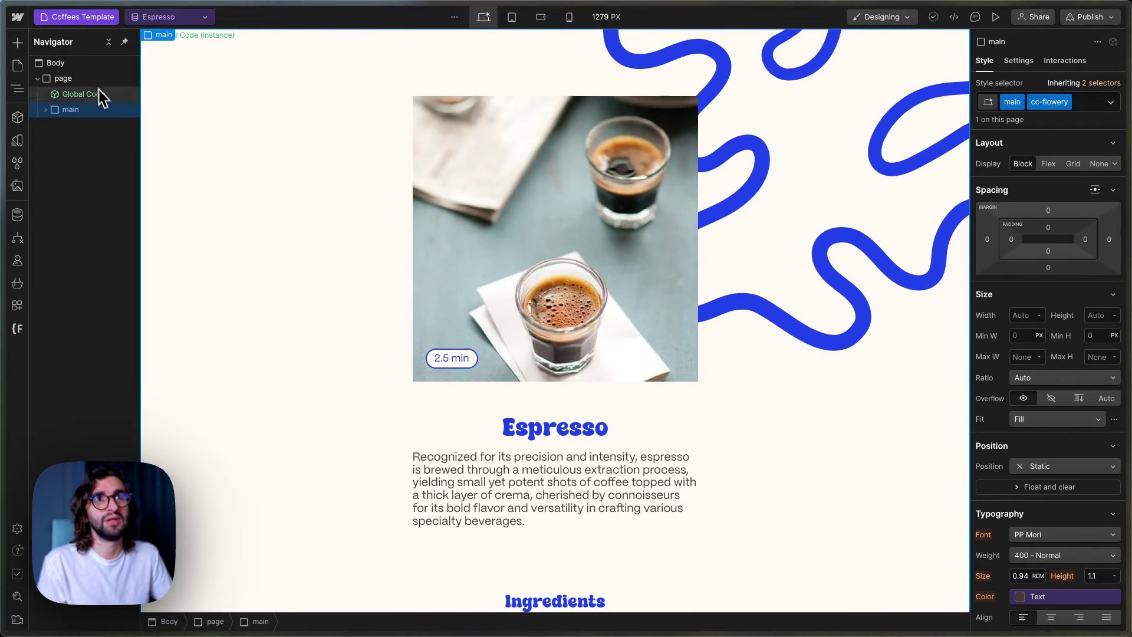
- Return to the Home page and check the coffee card link's coffee-card class
left_click(83, 17)
left_click(59, 112)
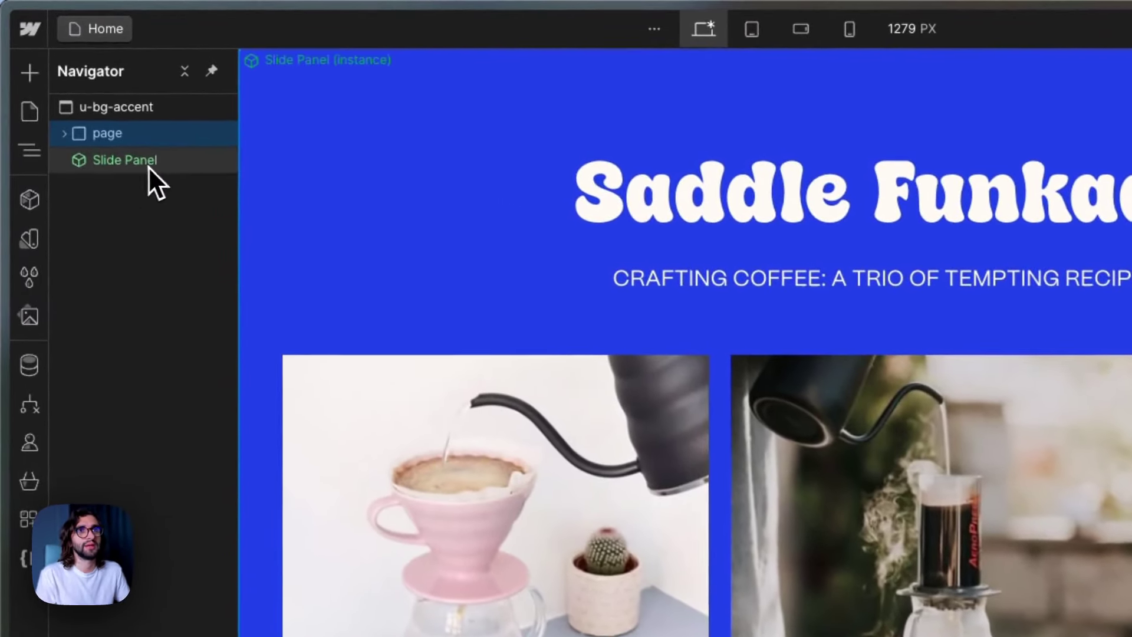
left_click(147, 165)
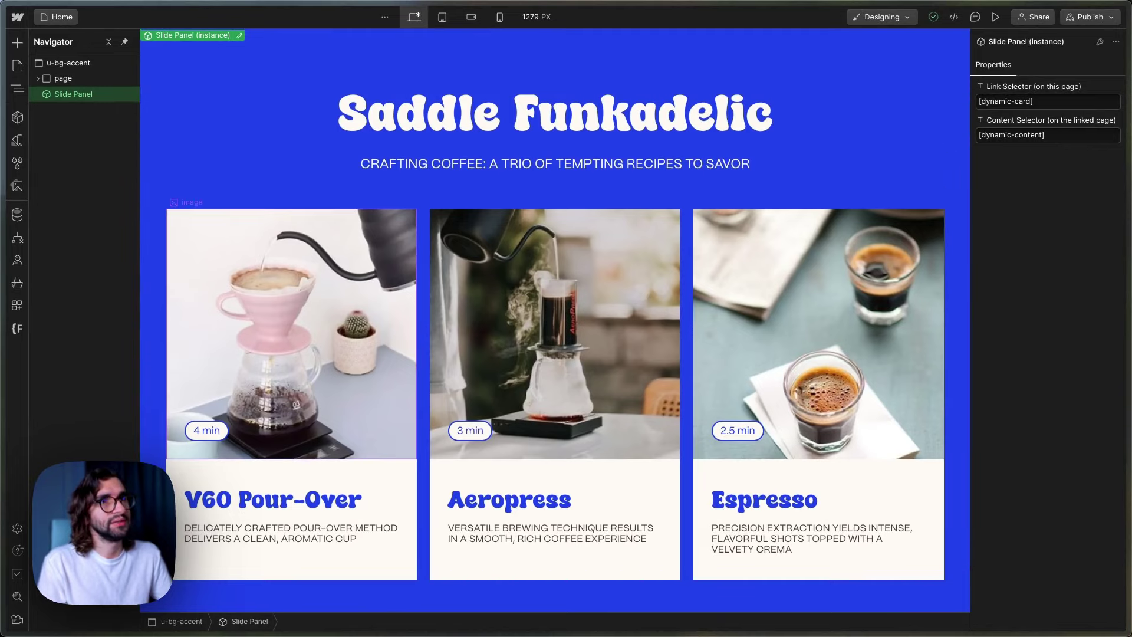
left_click(289, 295)
left_click(115, 236)
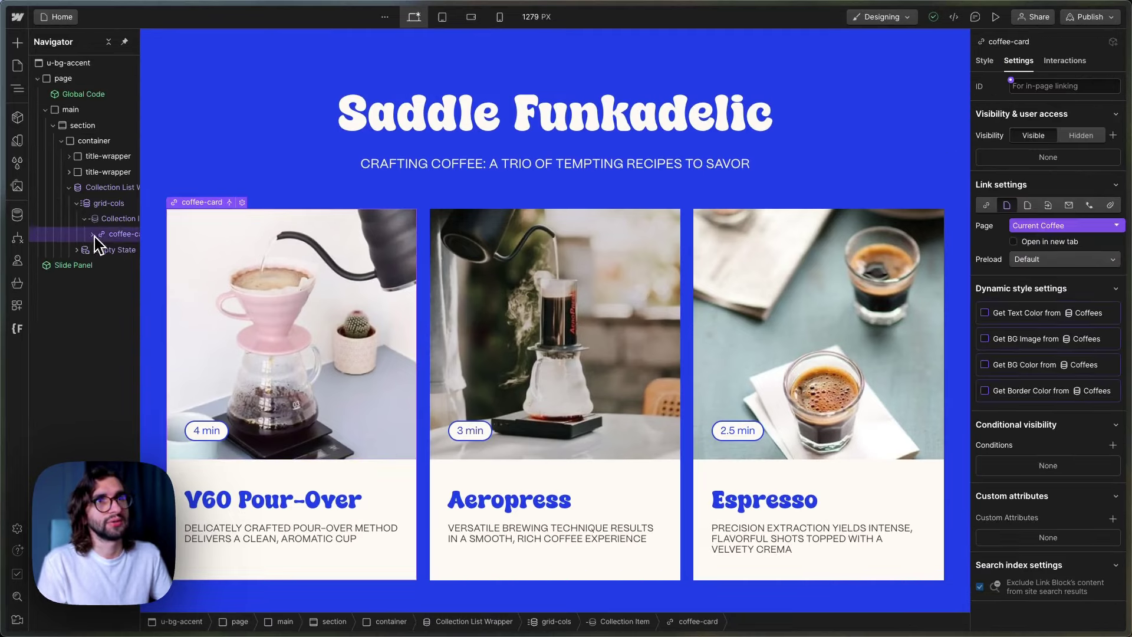
left_click(984, 61)
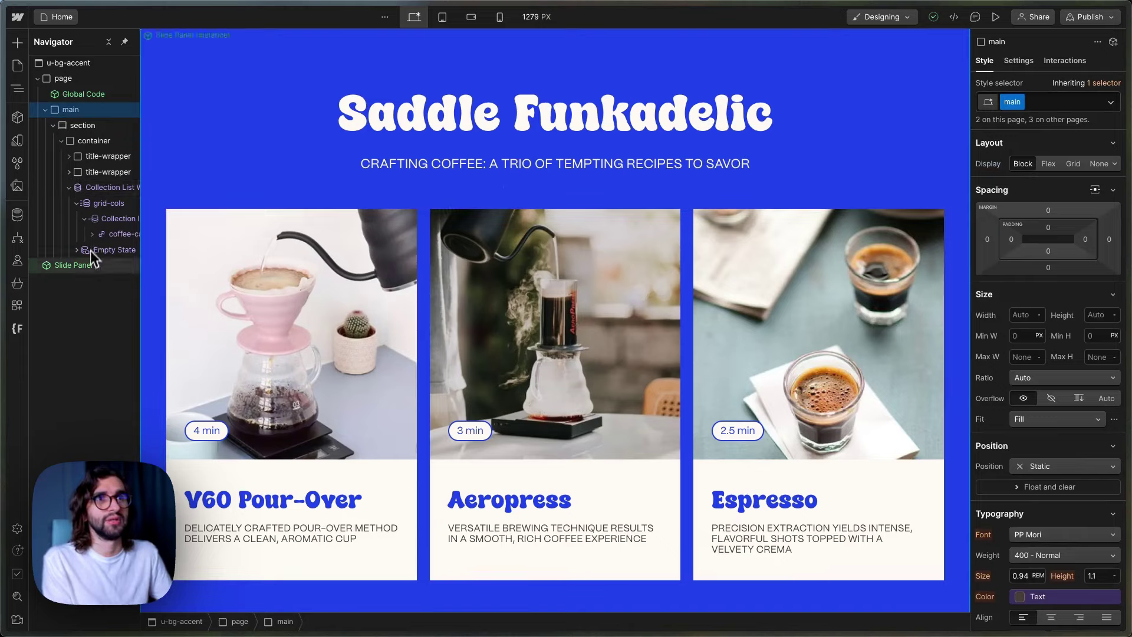
- Set the Slide Panel instance's Content Selector to .main
left_click(82, 265)
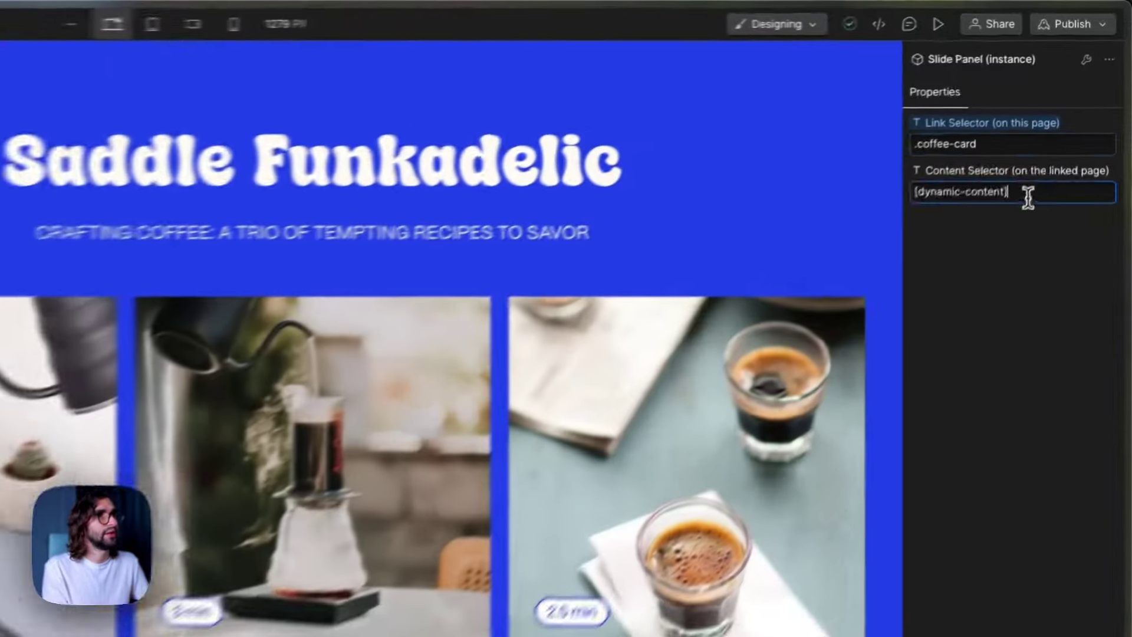
left_click(1061, 136)
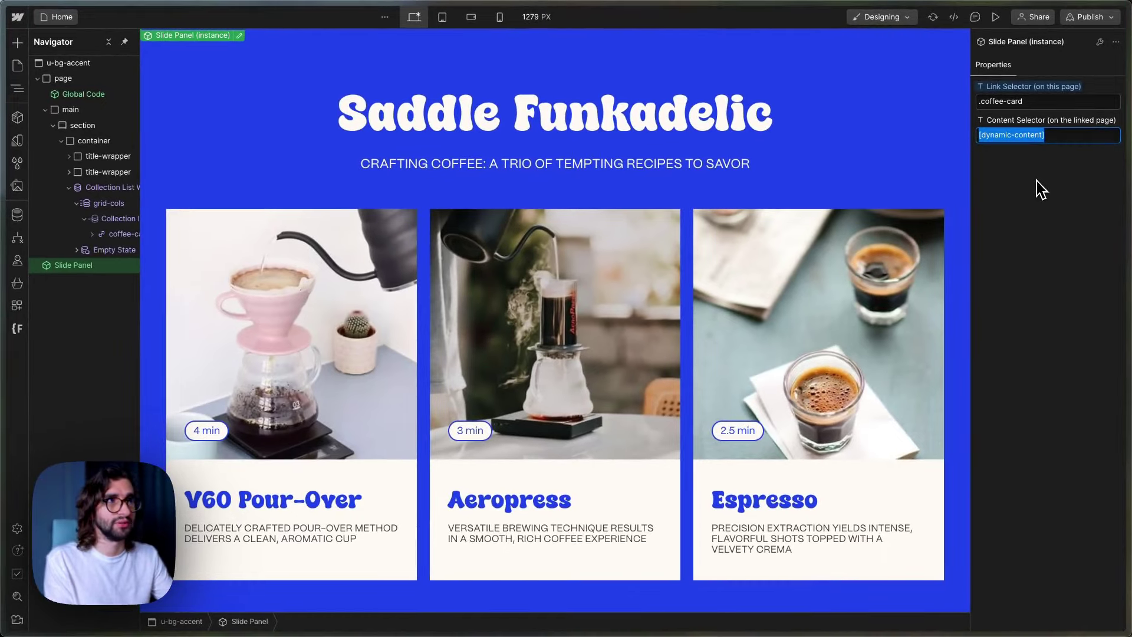
type(".main")
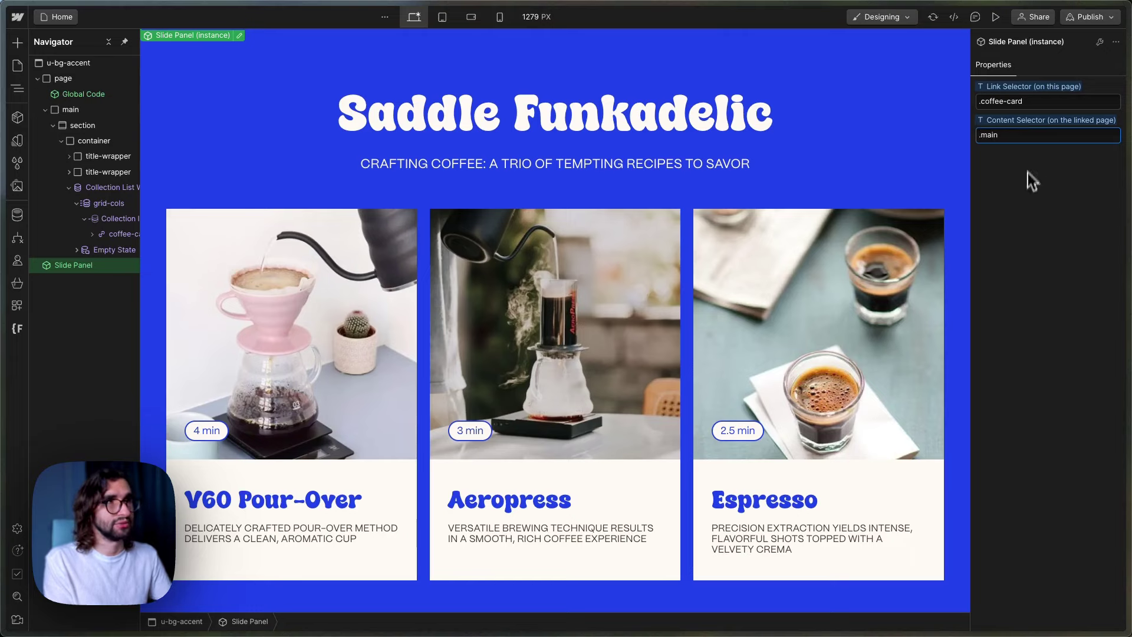
left_click(1027, 172)
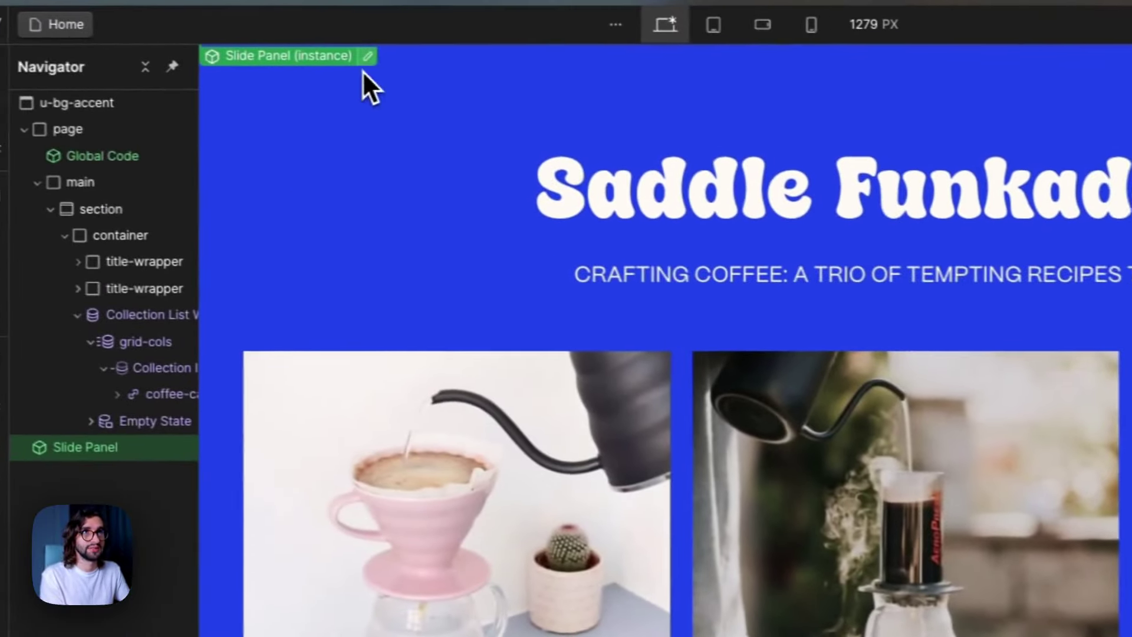
- Edit the Slide Panel component and inspect its overlay, slide-panel and js embed elements
left_click(33, 19)
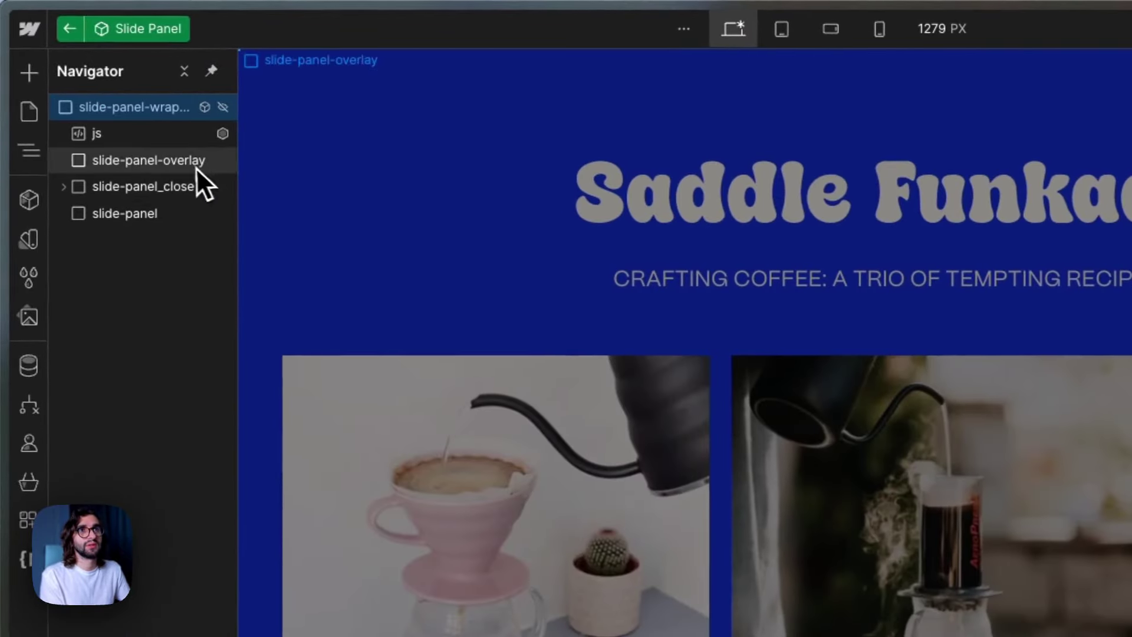
left_click(151, 168)
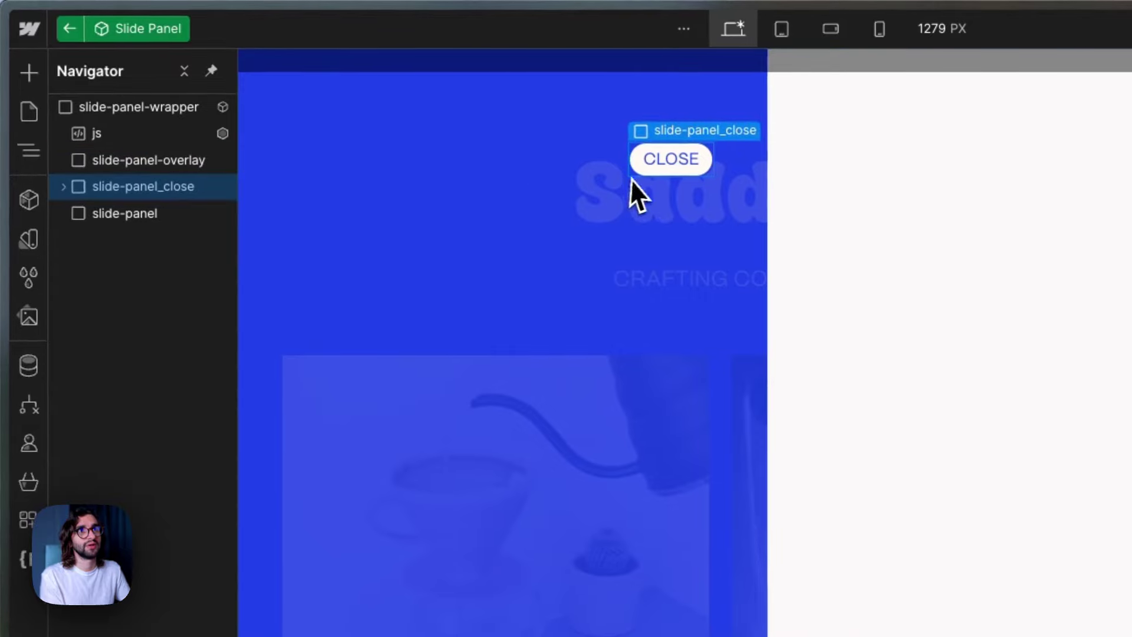
left_click(118, 221)
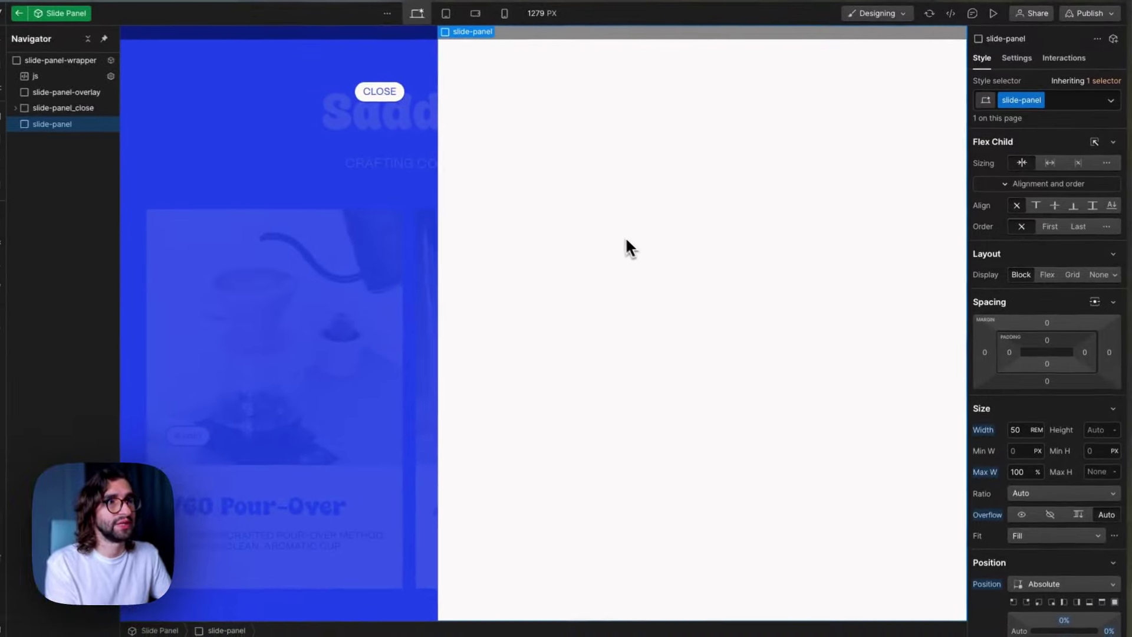
left_click(69, 78)
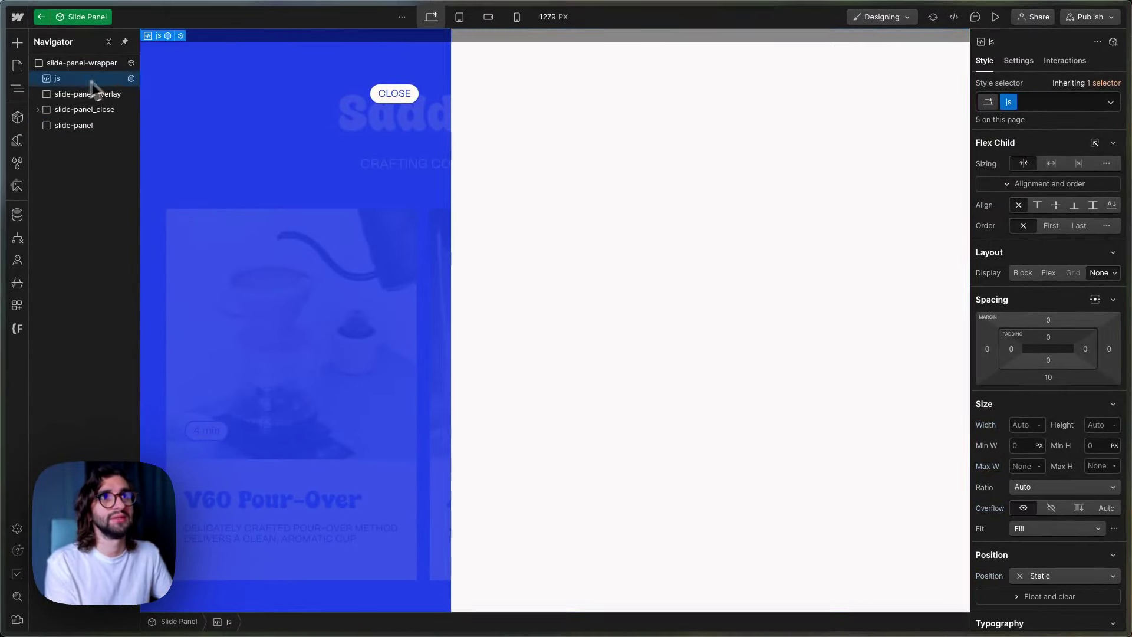
- Review the js embed's script: the panel-embed lookup and cards-selector and content-selector lines
double_click(182, 44)
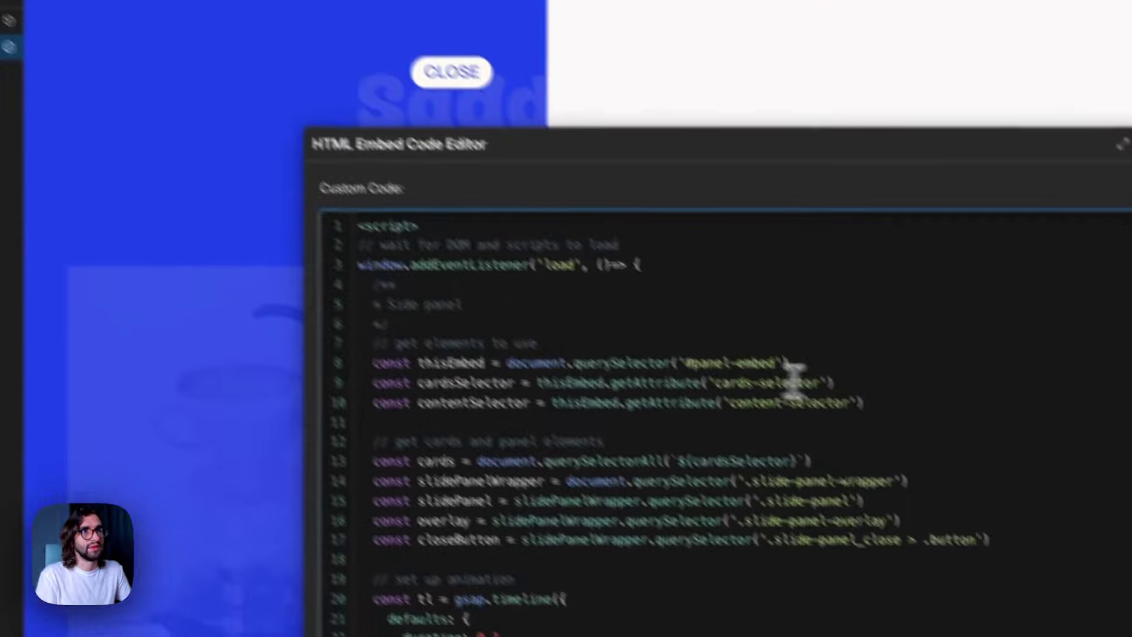
left_click(884, 412)
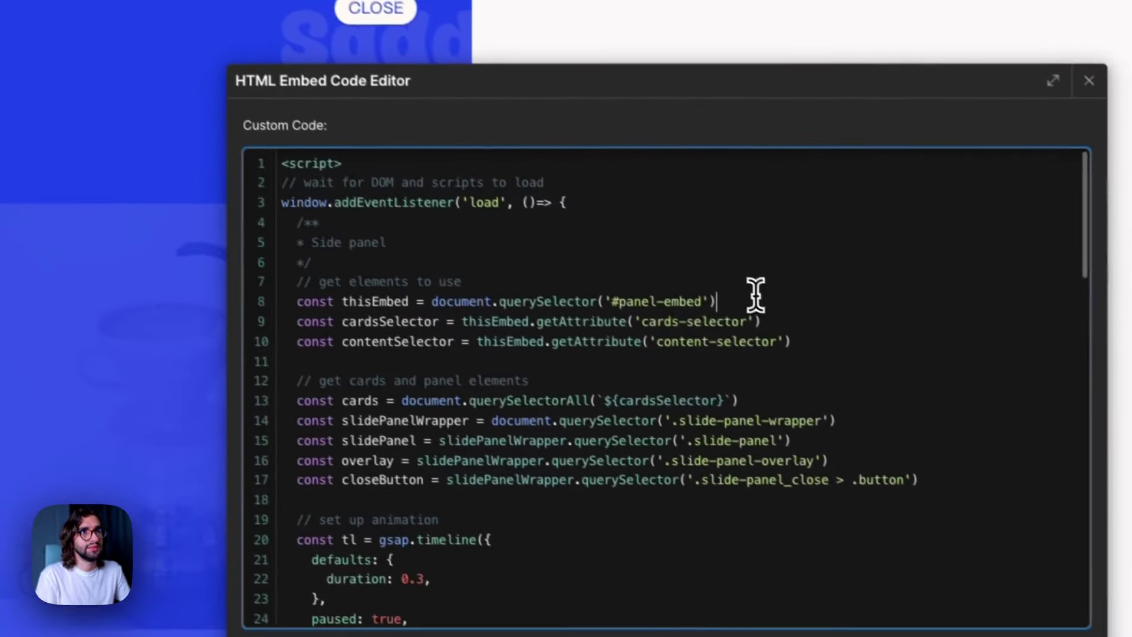
left_click(773, 299)
left_click(790, 315)
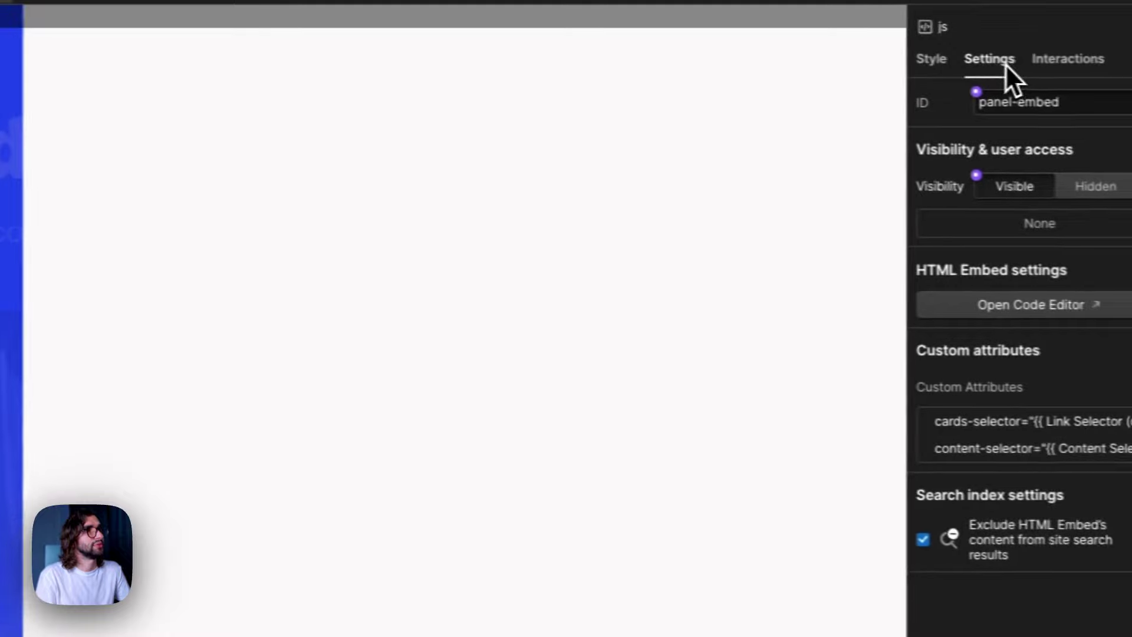
- Check the embed's cards-selector and content-selector custom attributes
left_click(974, 427)
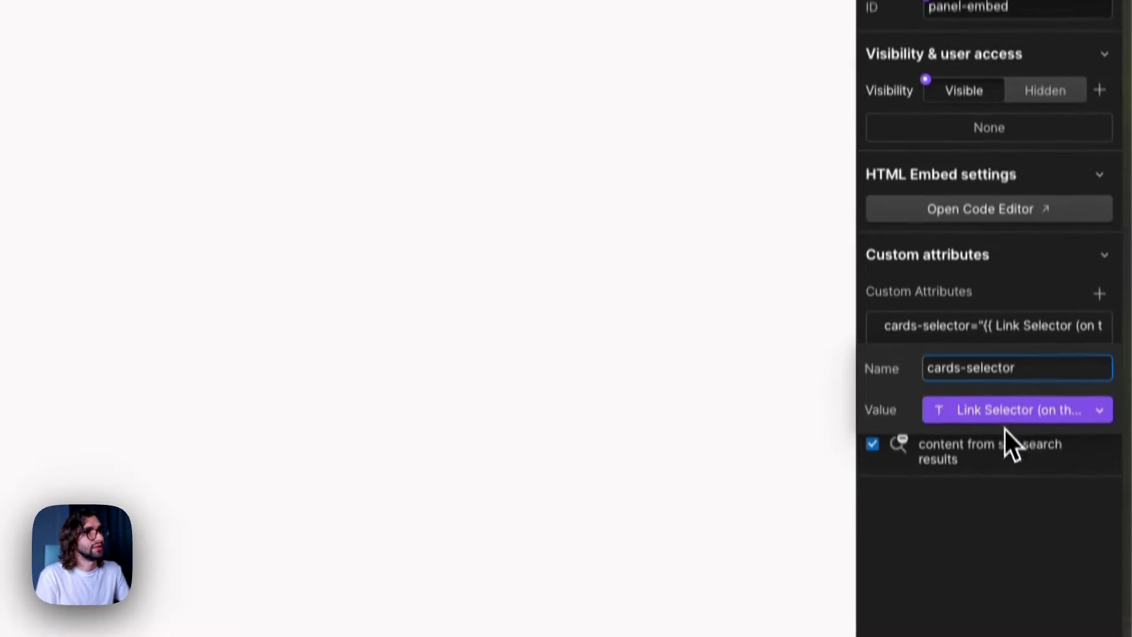
left_click(984, 288)
left_click(999, 314)
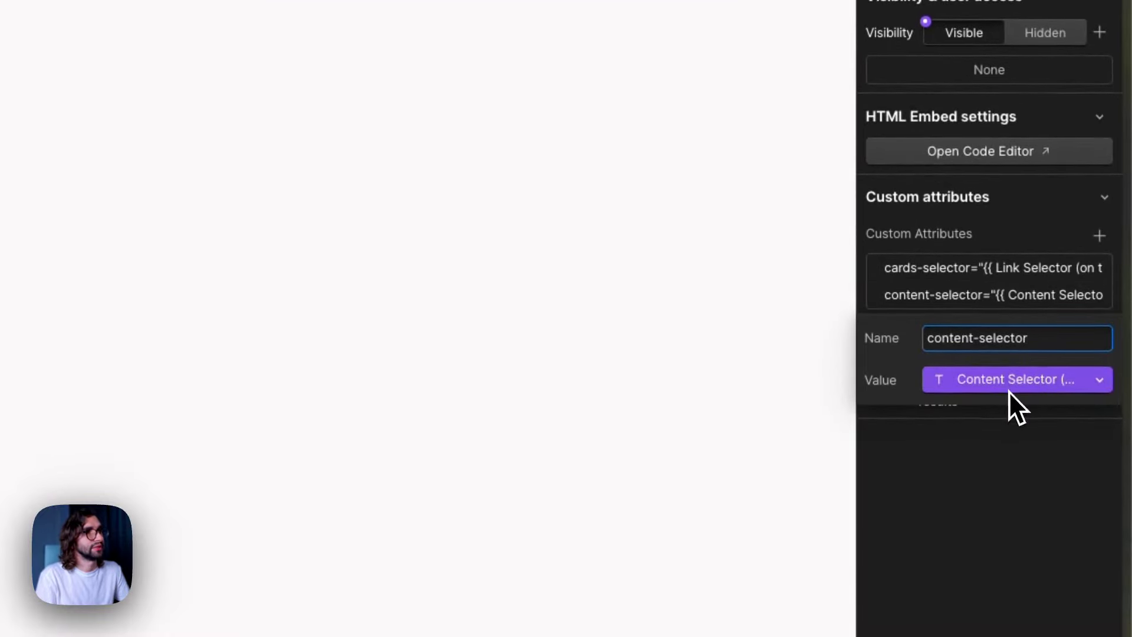
left_click(969, 282)
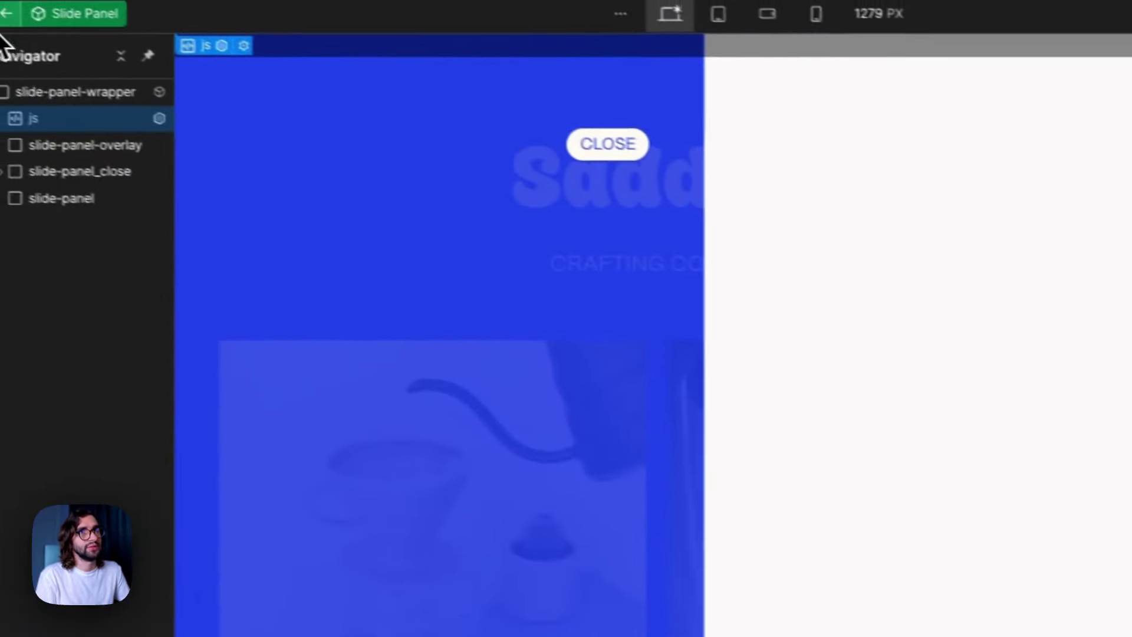
- Duplicate the Slide Panel as a plain element and turn it into a new component named panel
left_click(8, 13)
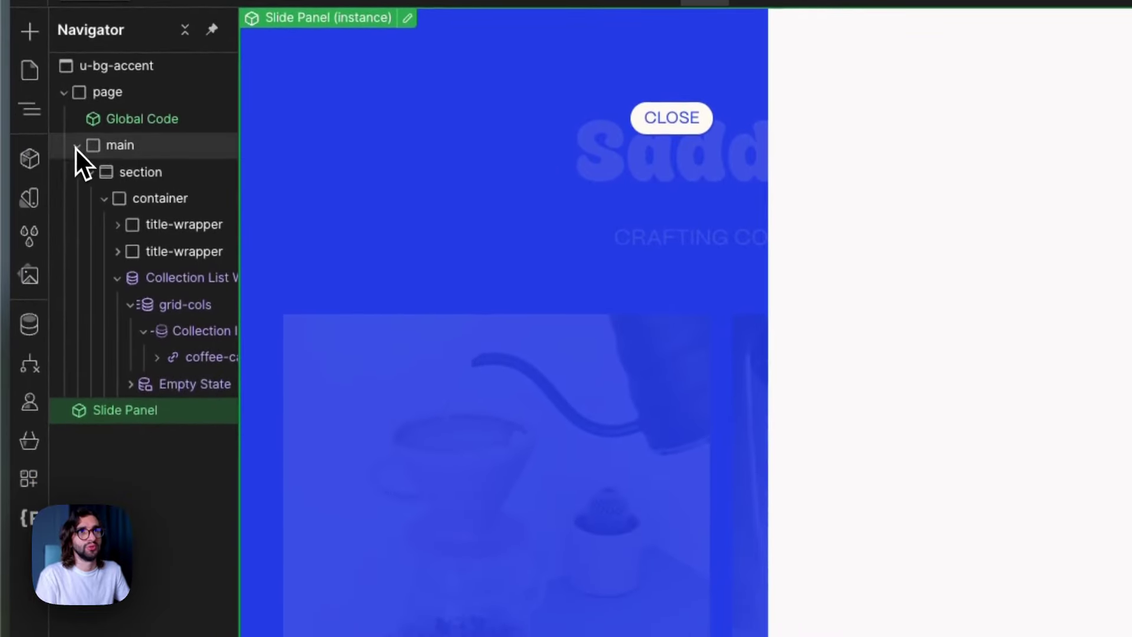
left_click(77, 160)
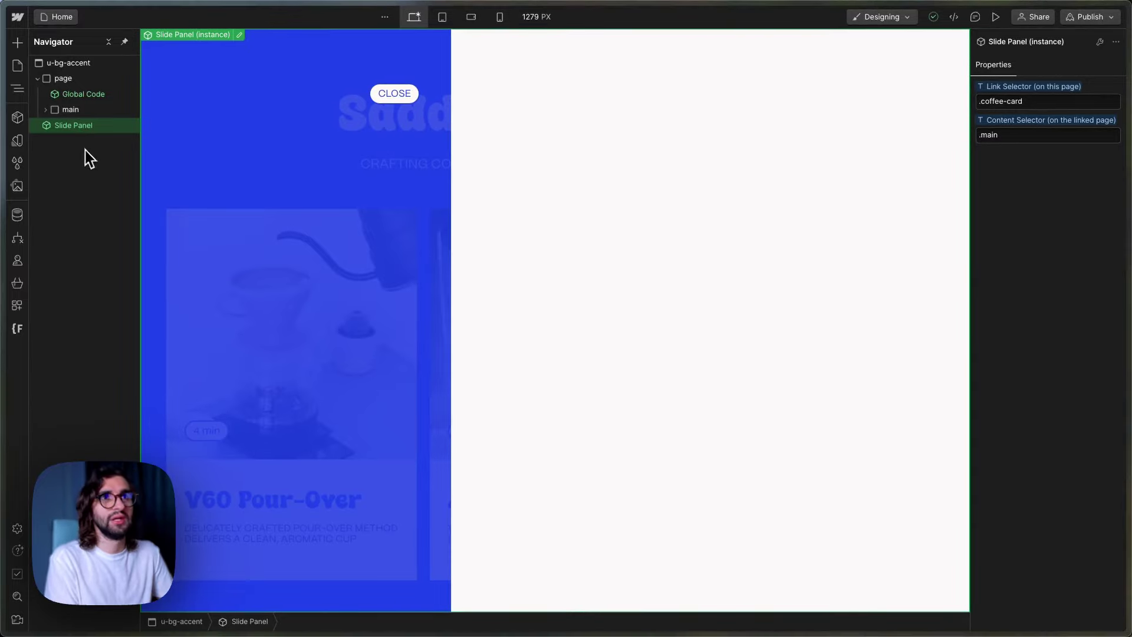
key("super+v")
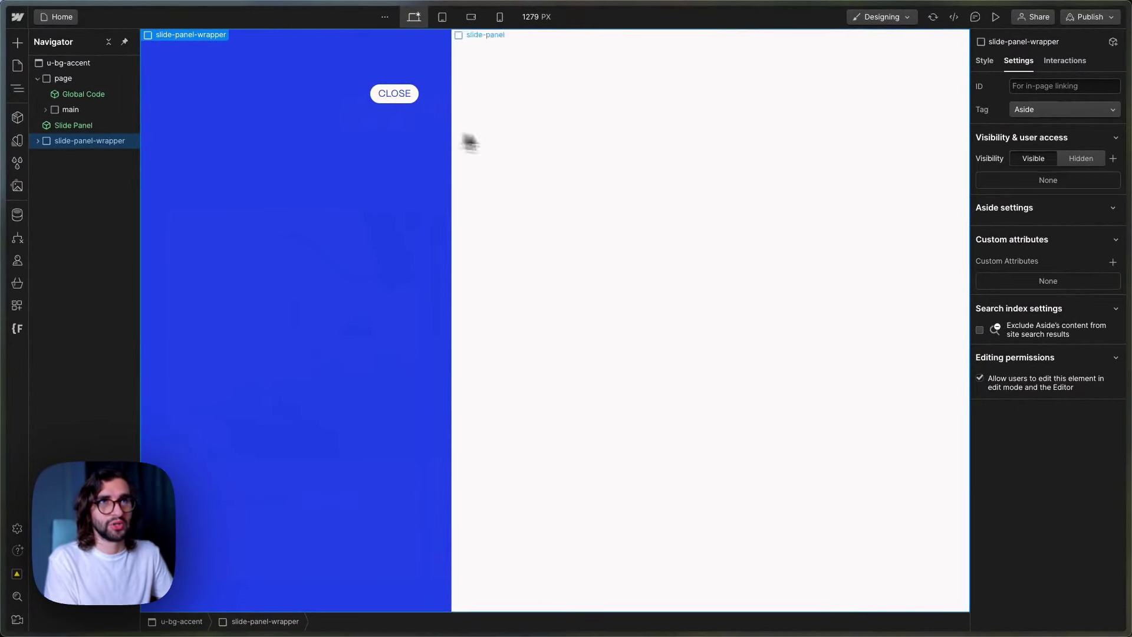
key("super+shift+a")
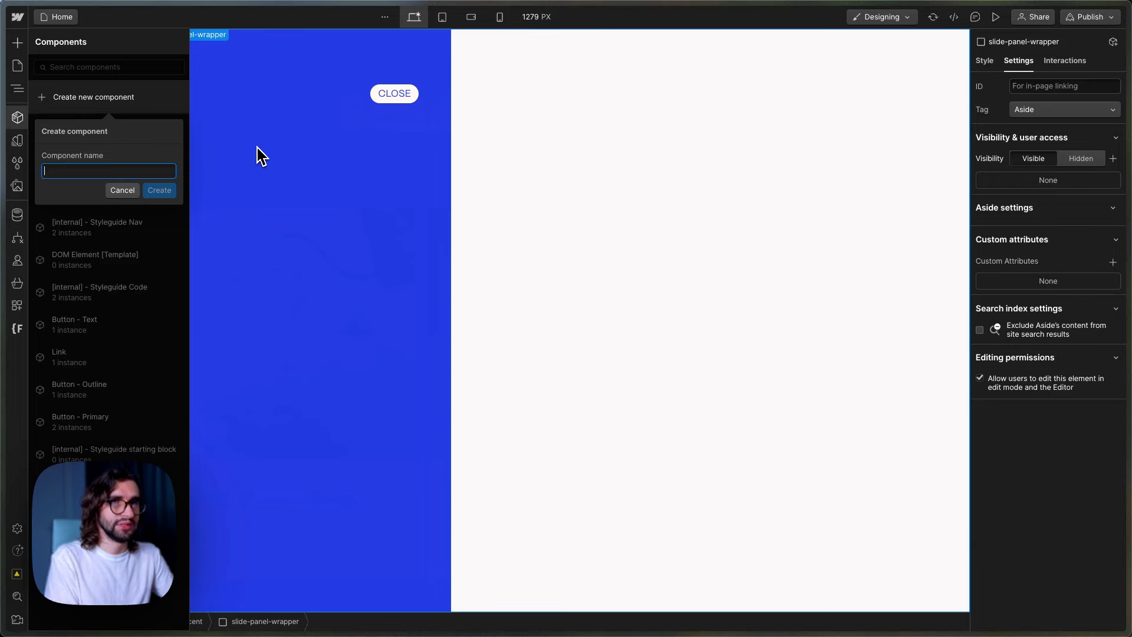
key("Return")
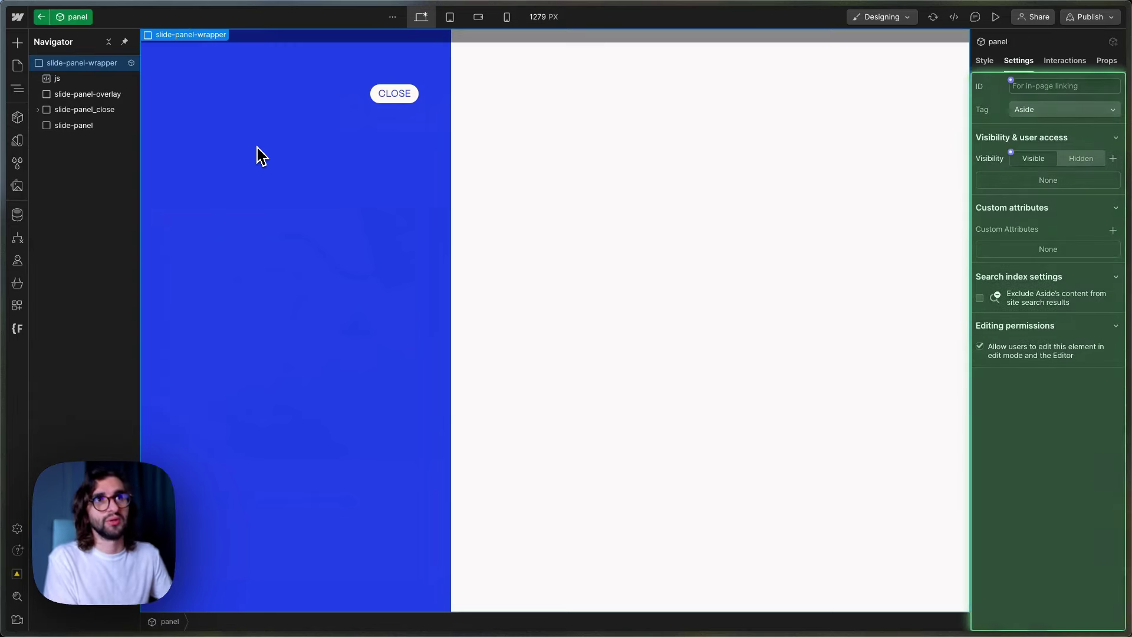
- Bind the js embed's cards-selector value to a new 'Link selector' component property
left_click(112, 79)
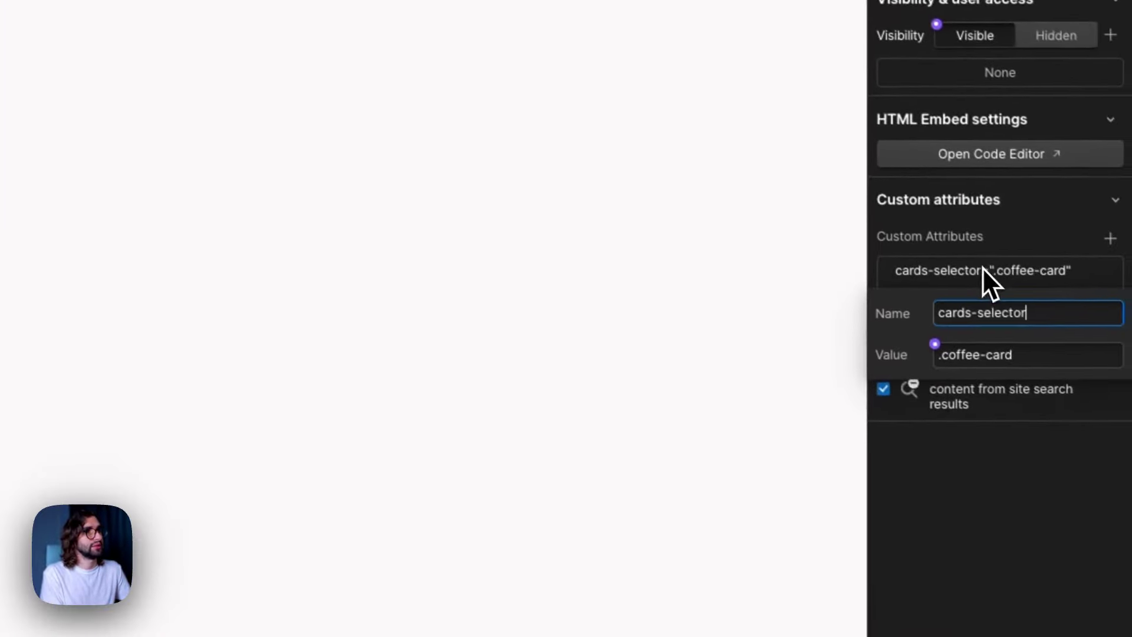
left_click(935, 343)
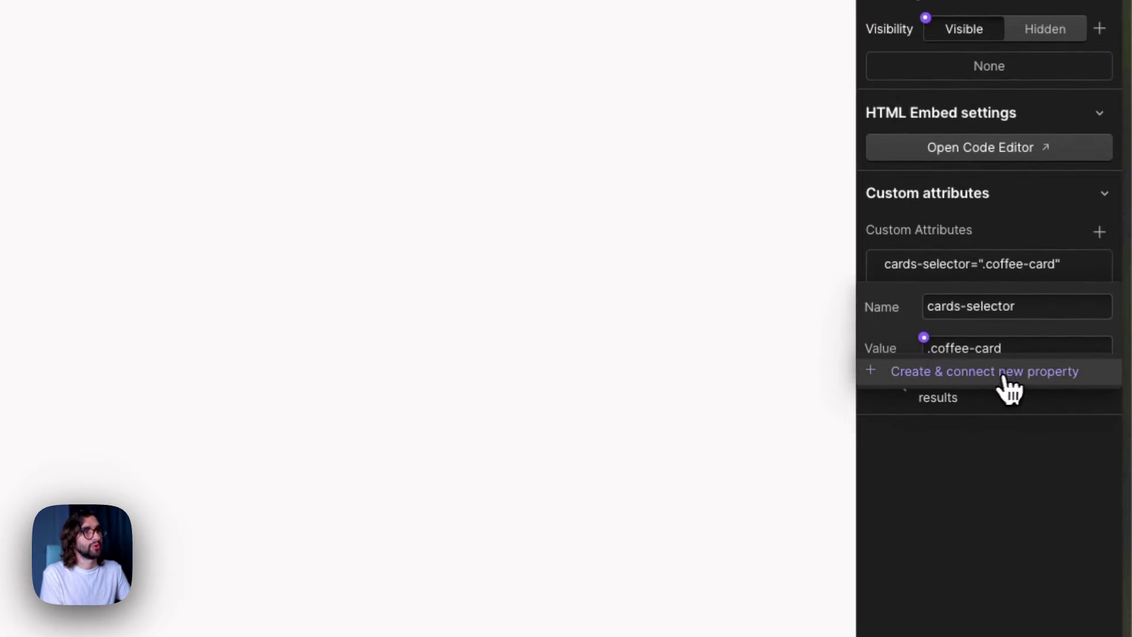
left_click(982, 378)
key("ctrl+a")
key("BackSpace")
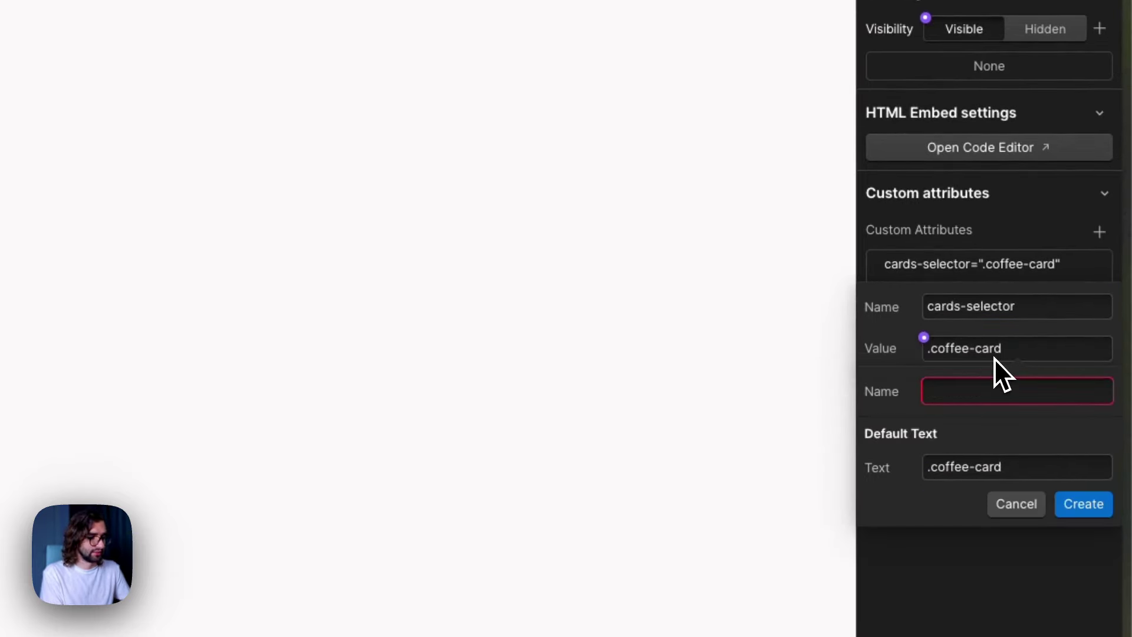
type("Link selector")
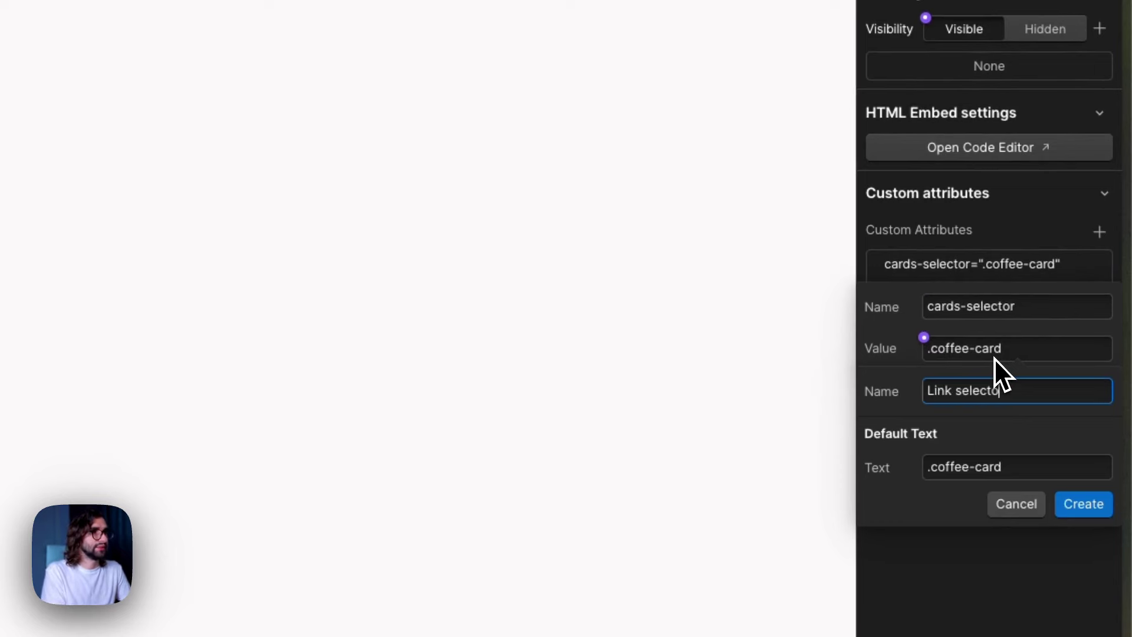
left_click(1079, 502)
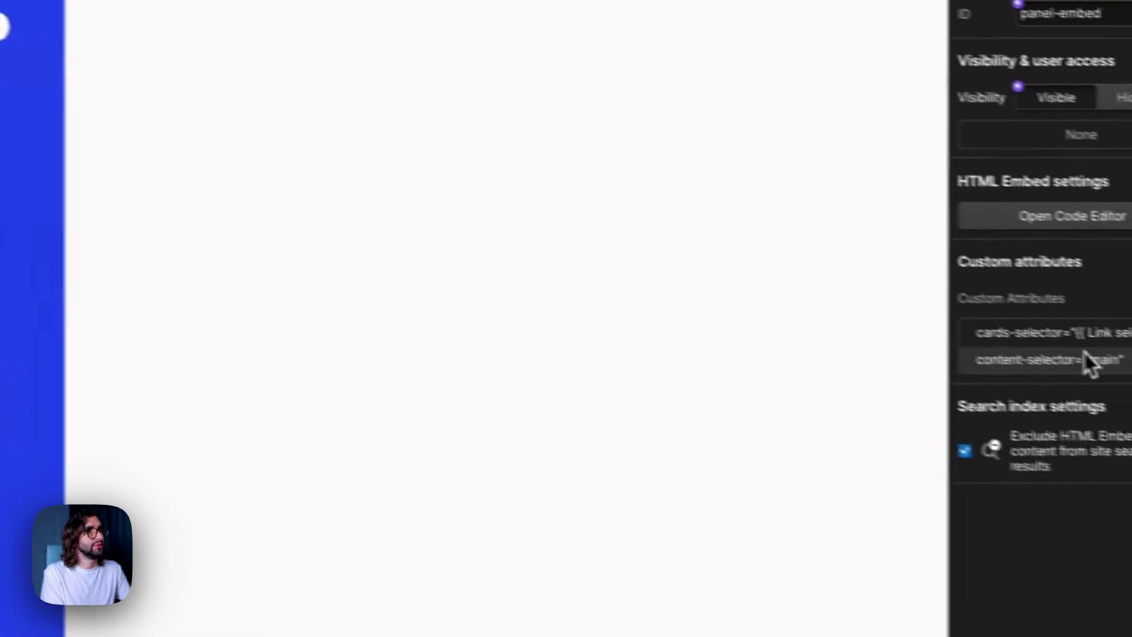
- Bind the content-selector value to a new 'Content Selector' component property
left_click(1084, 356)
left_click(934, 417)
left_click(941, 447)
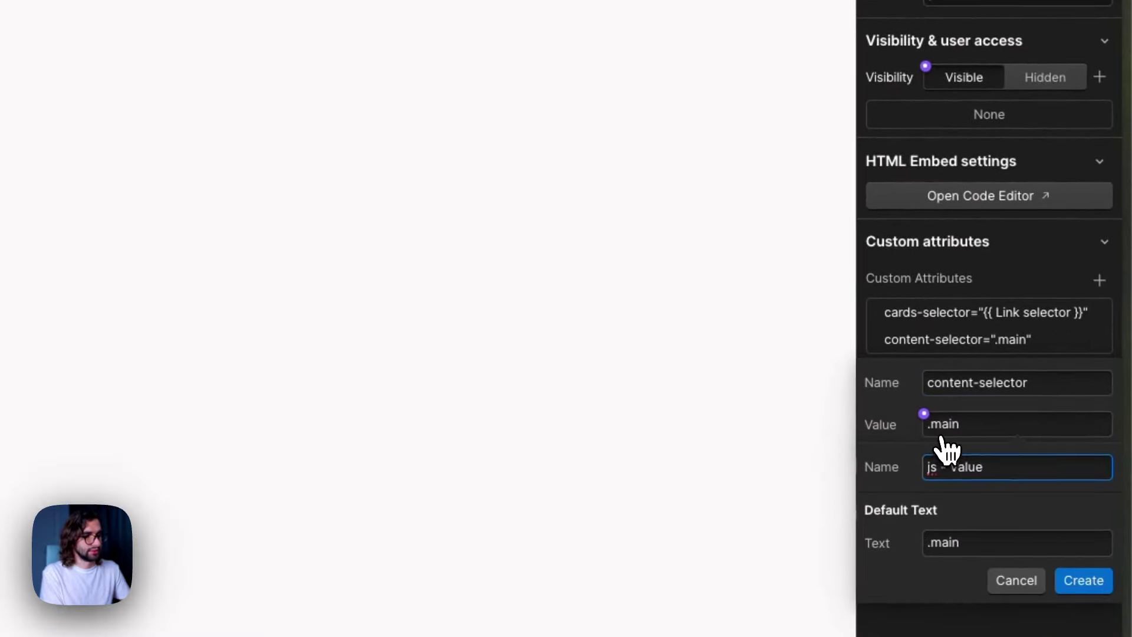
type("Content Seleco")
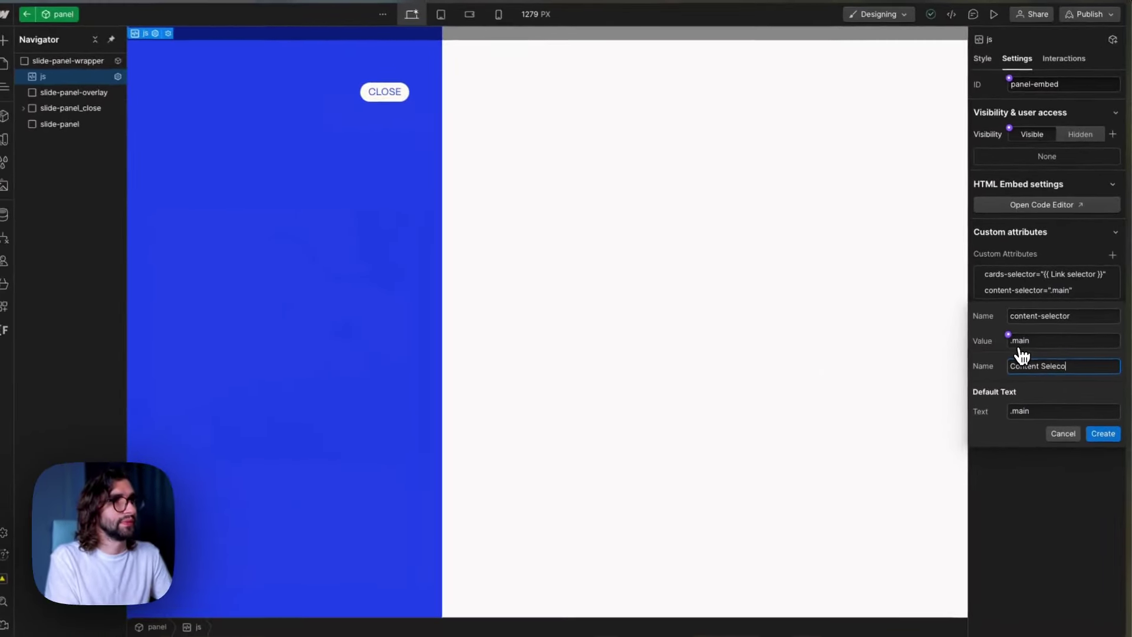
key("BackSpace")
type("tor")
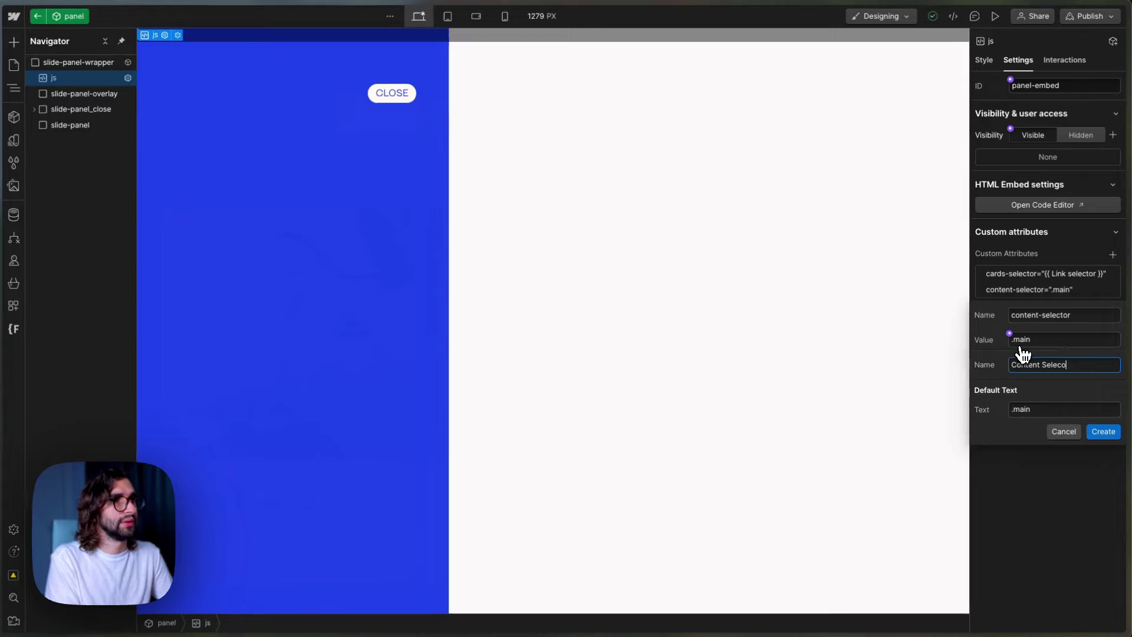
left_click(1103, 430)
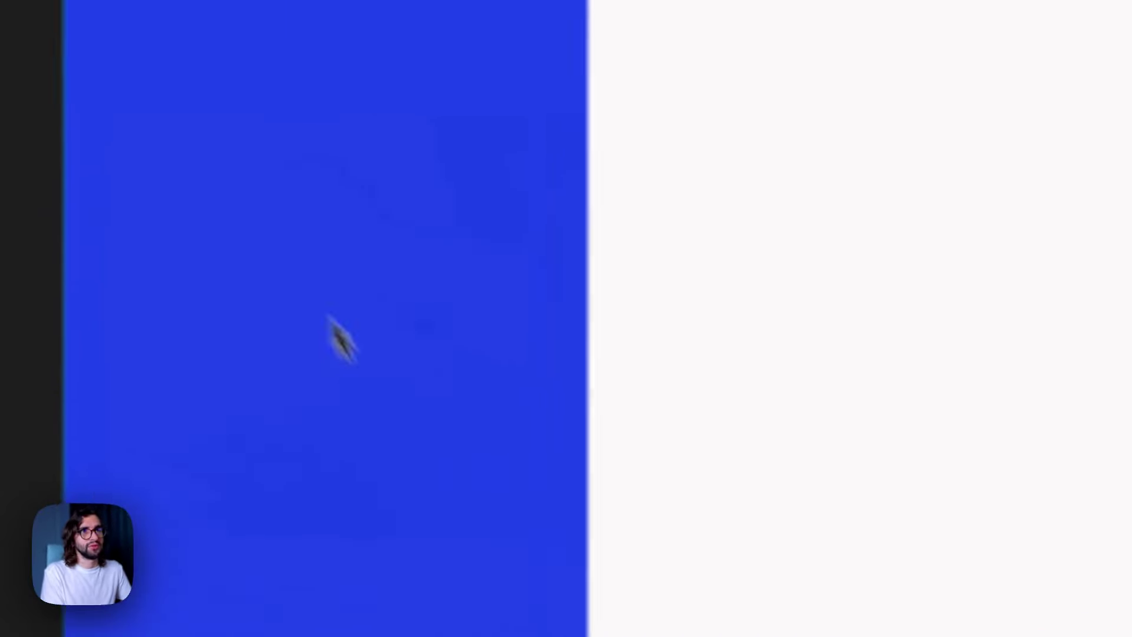
left_click(87, 93)
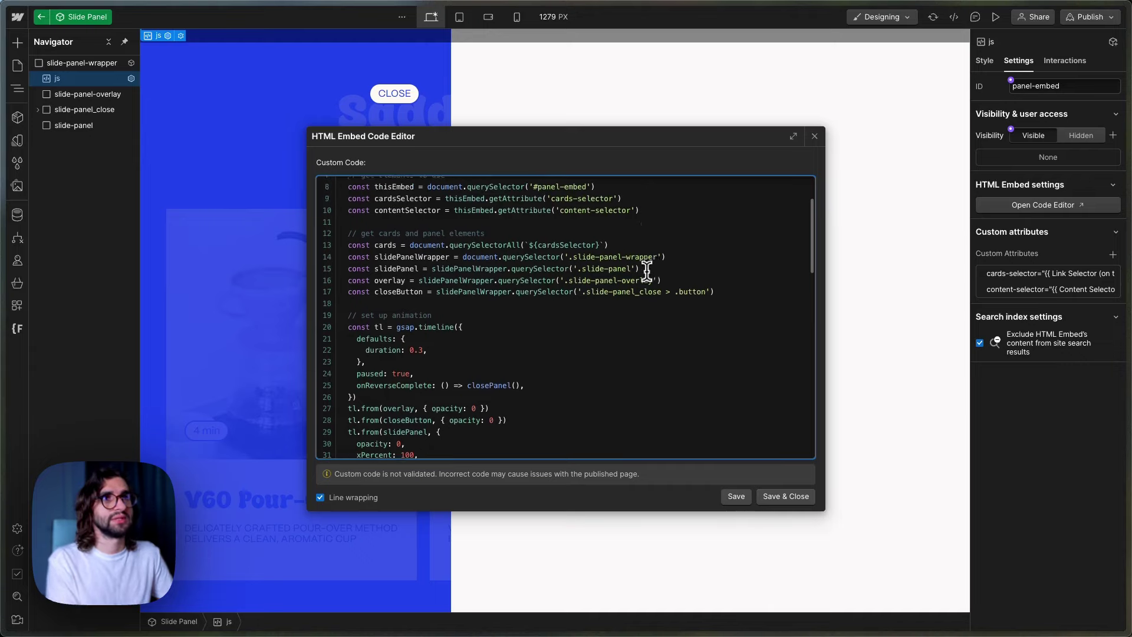
scroll(646, 273, "up", 2)
left_click_drag(628, 287, 355, 284)
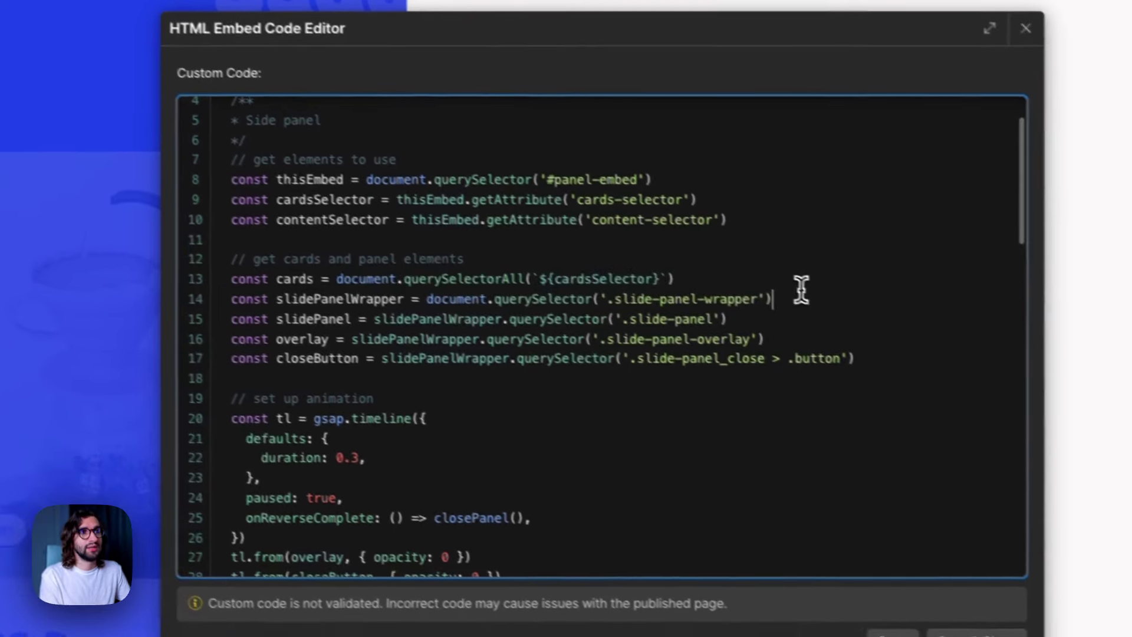
left_click(863, 334)
triple_click(936, 363)
left_click(846, 331)
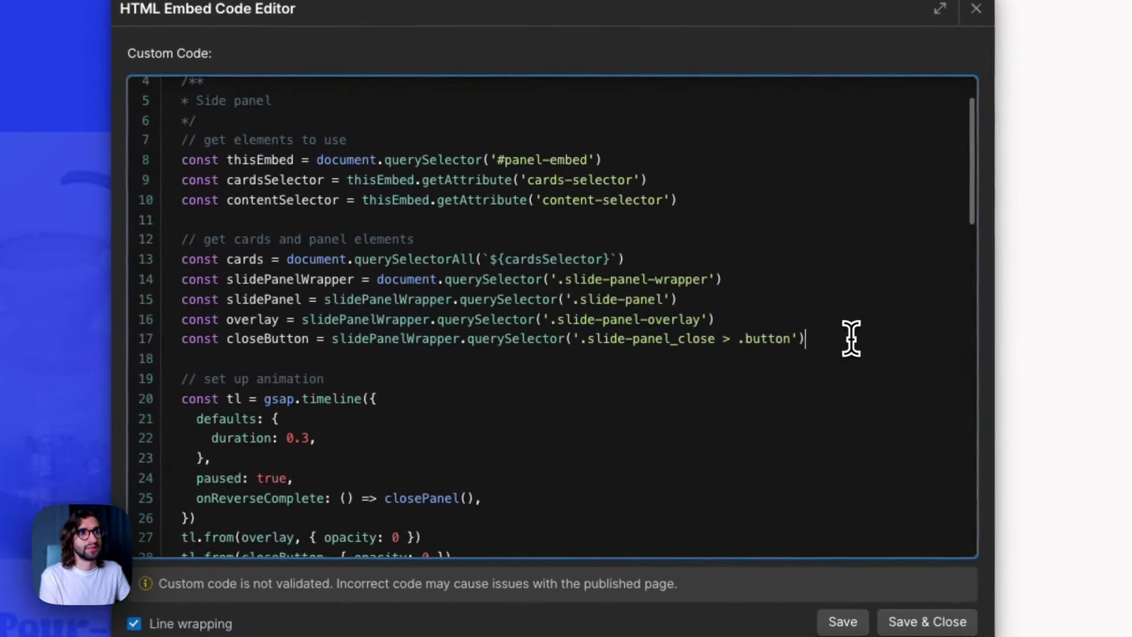
scroll(678, 318, "down", 5)
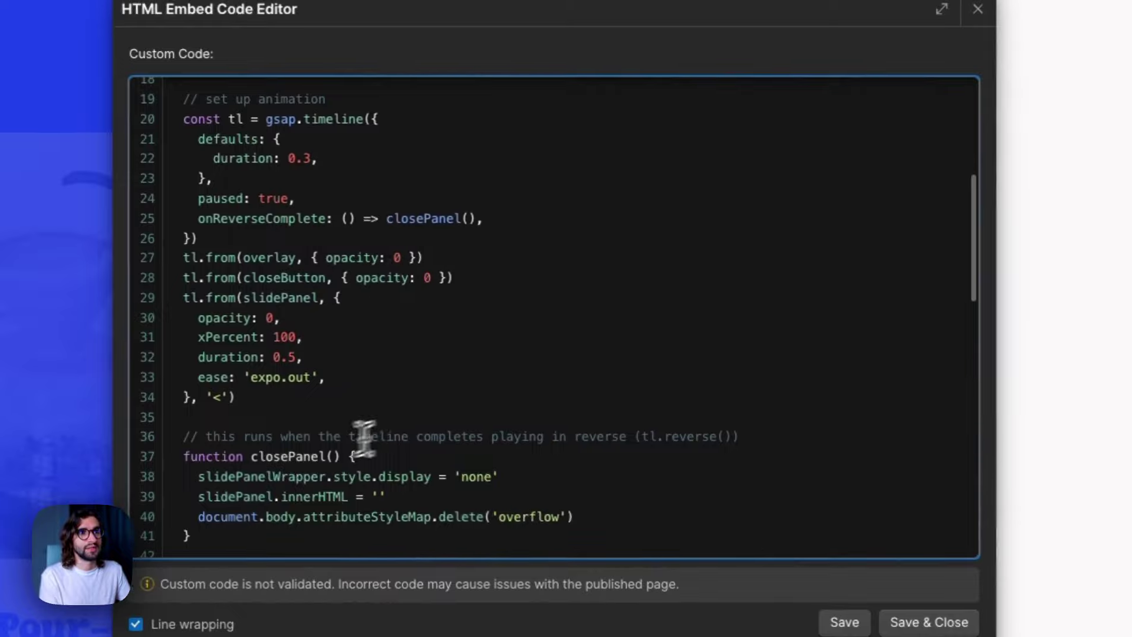
left_click_drag(265, 396, 131, 125)
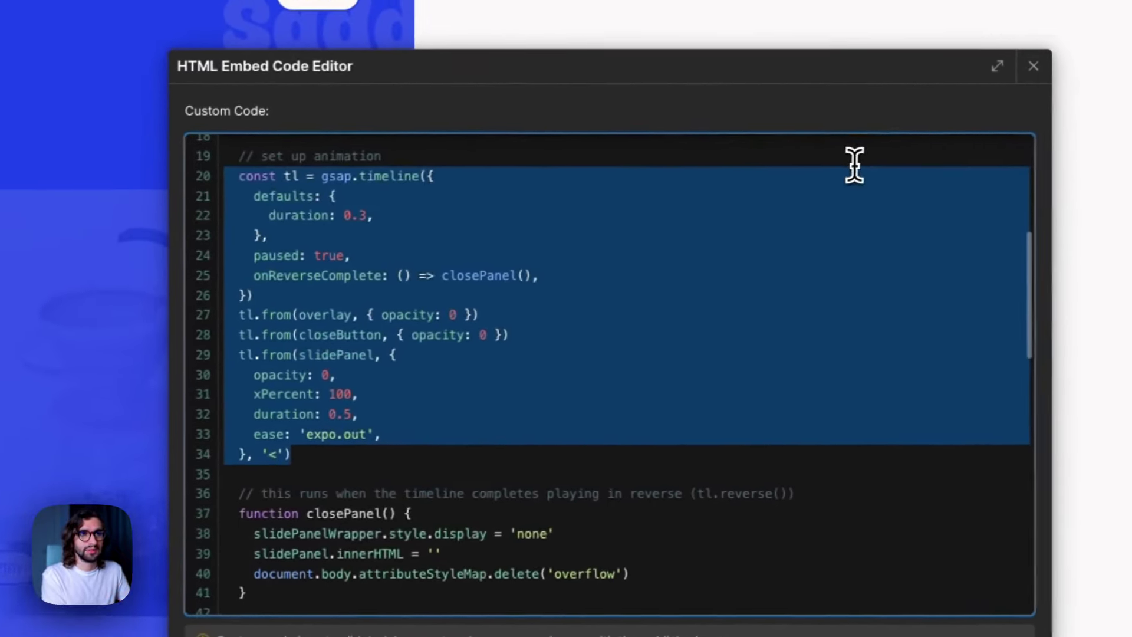
scroll(570, 446, "down", 3)
left_click(354, 397)
left_click_drag(354, 398, 270, 275)
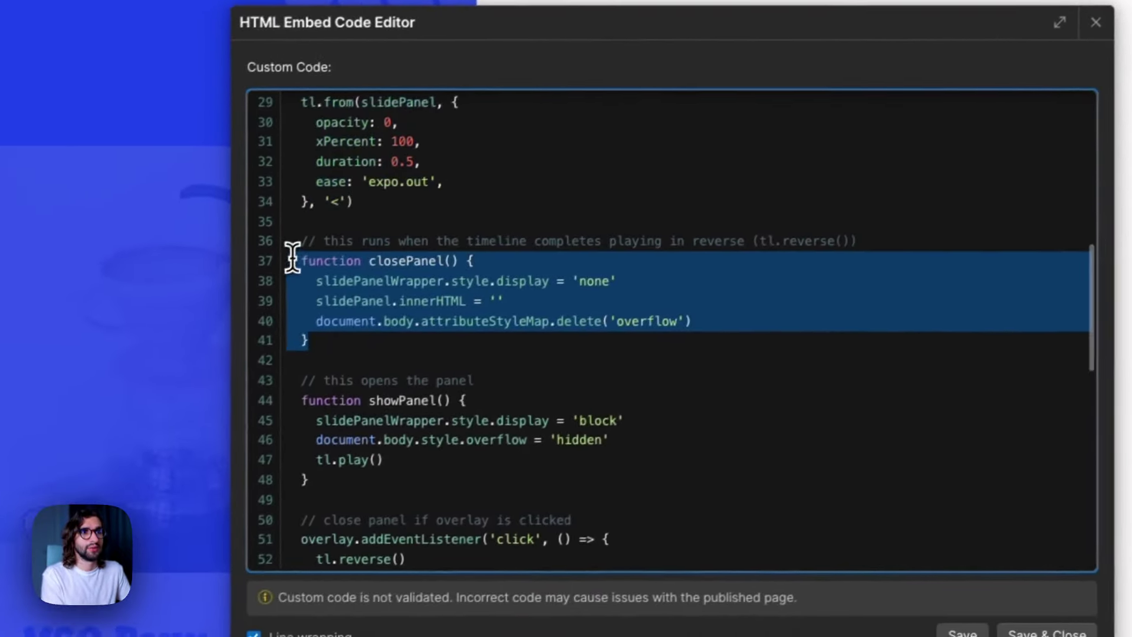
scroll(331, 351, "down", 2)
left_click(291, 388)
left_click_drag(292, 389, 209, 301)
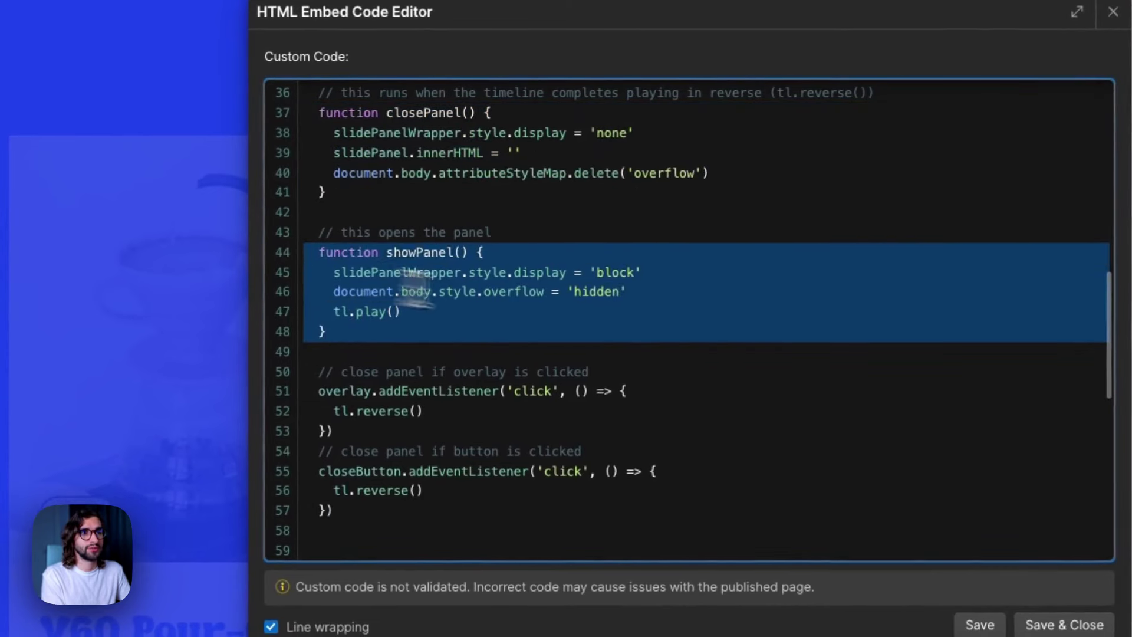
left_click(682, 320)
scroll(684, 320, "down", 2)
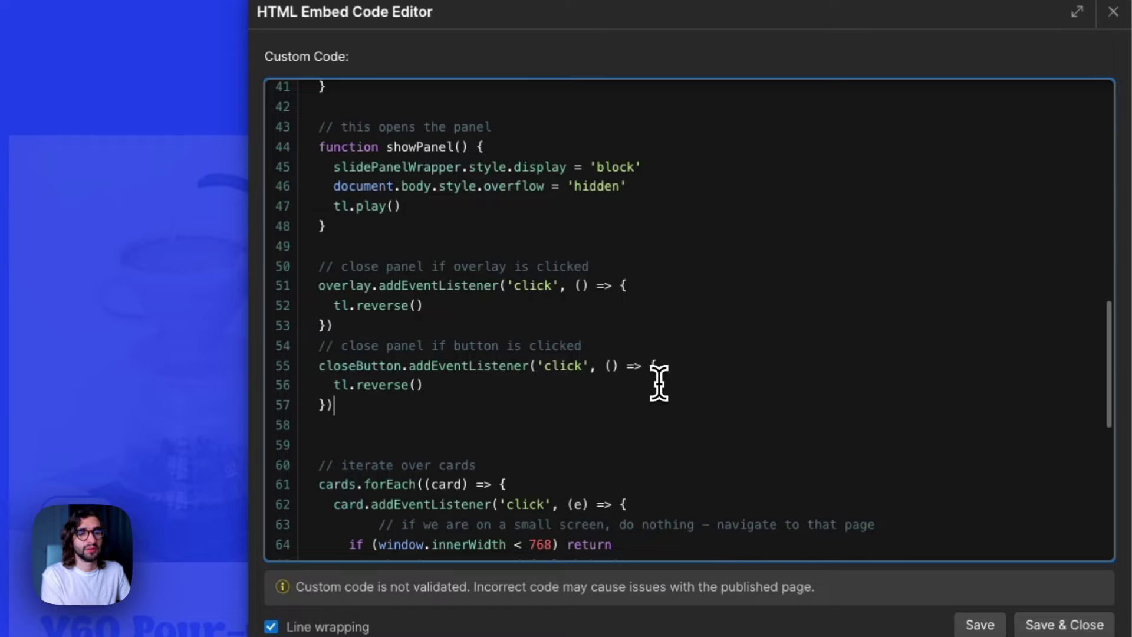
scroll(746, 332, "down", 2)
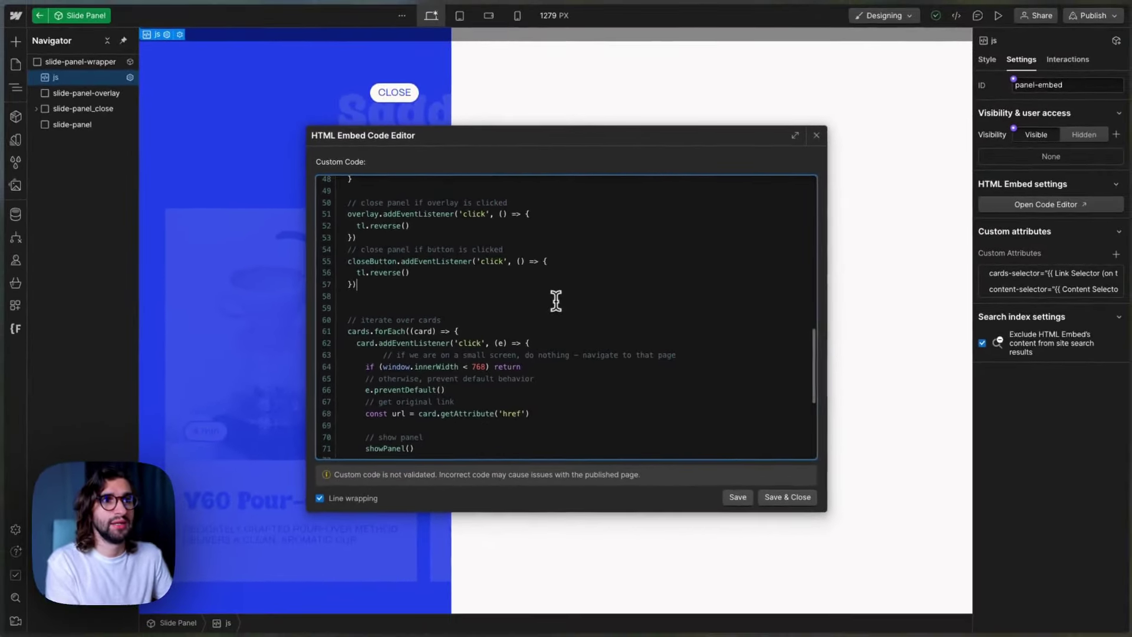
scroll(556, 301, "up", 7)
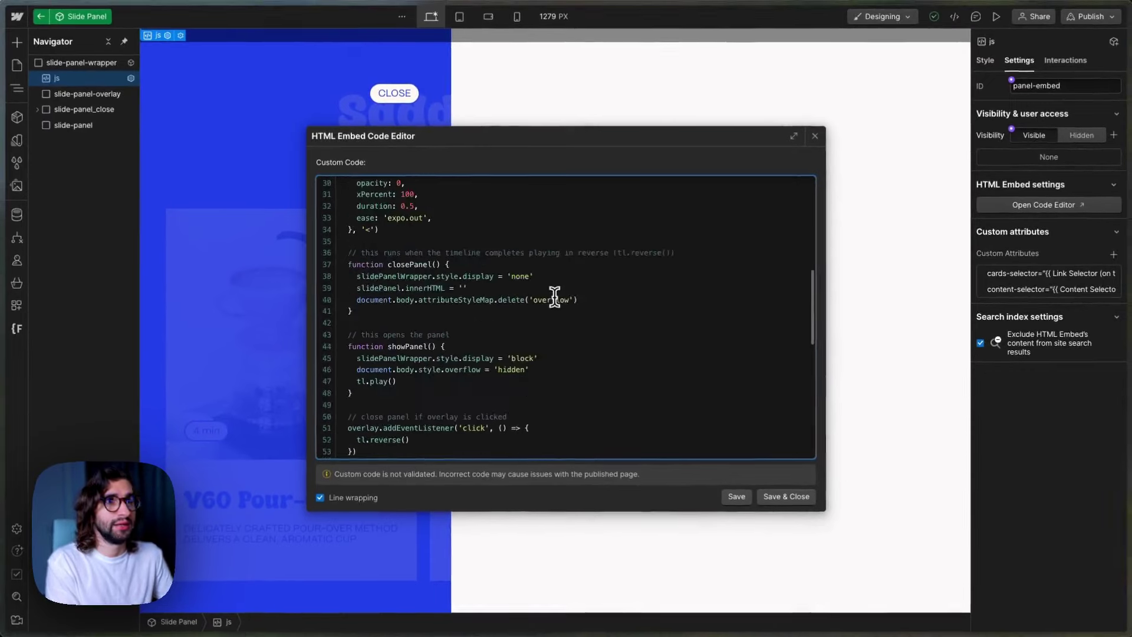
scroll(554, 296, "up", 3)
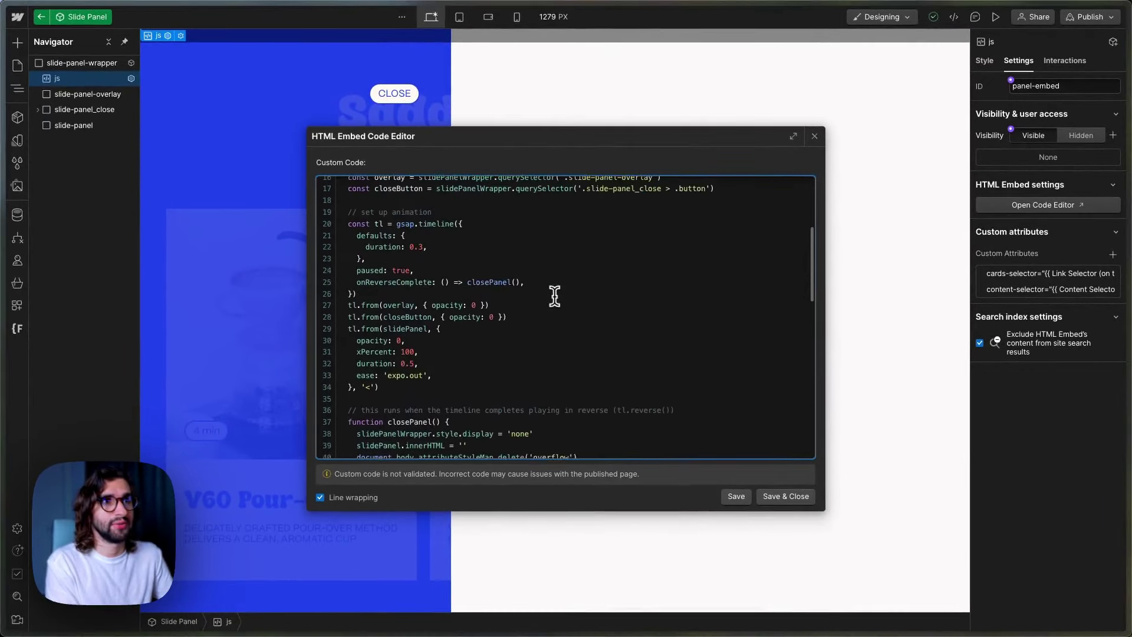
double_click(368, 298)
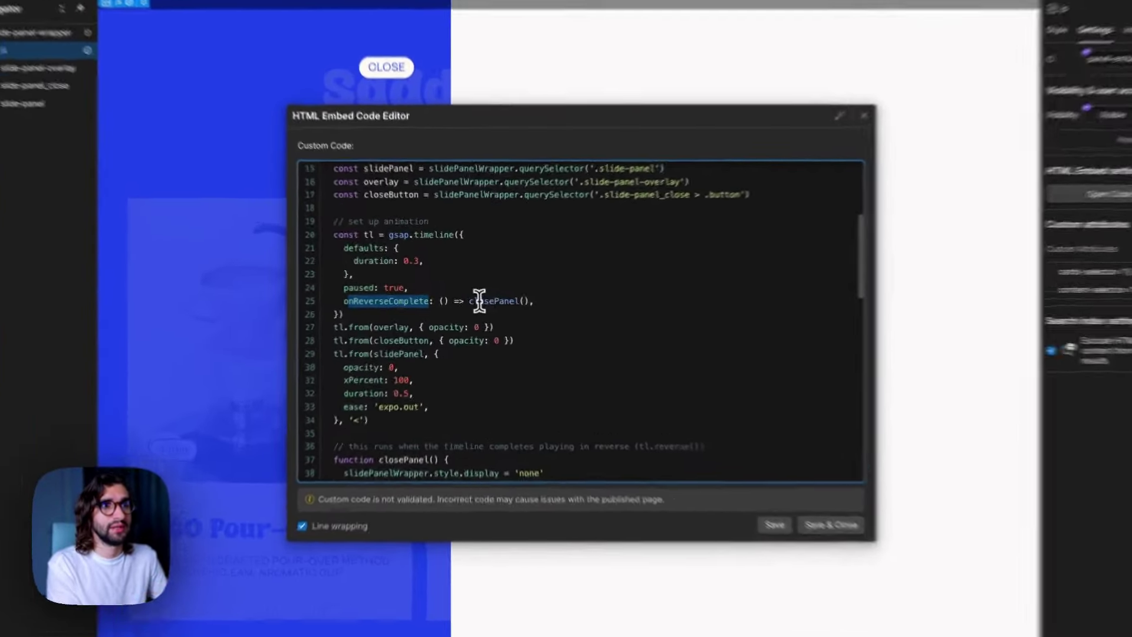
left_click_drag(466, 300, 537, 303)
scroll(596, 316, "down", 9)
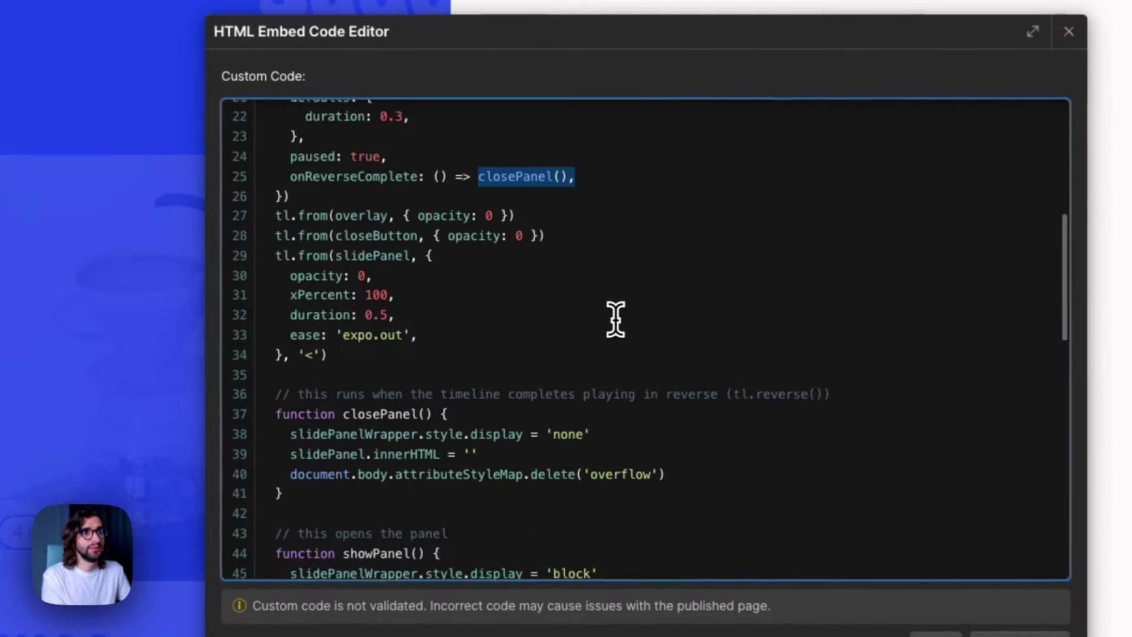
scroll(614, 315, "down", 5)
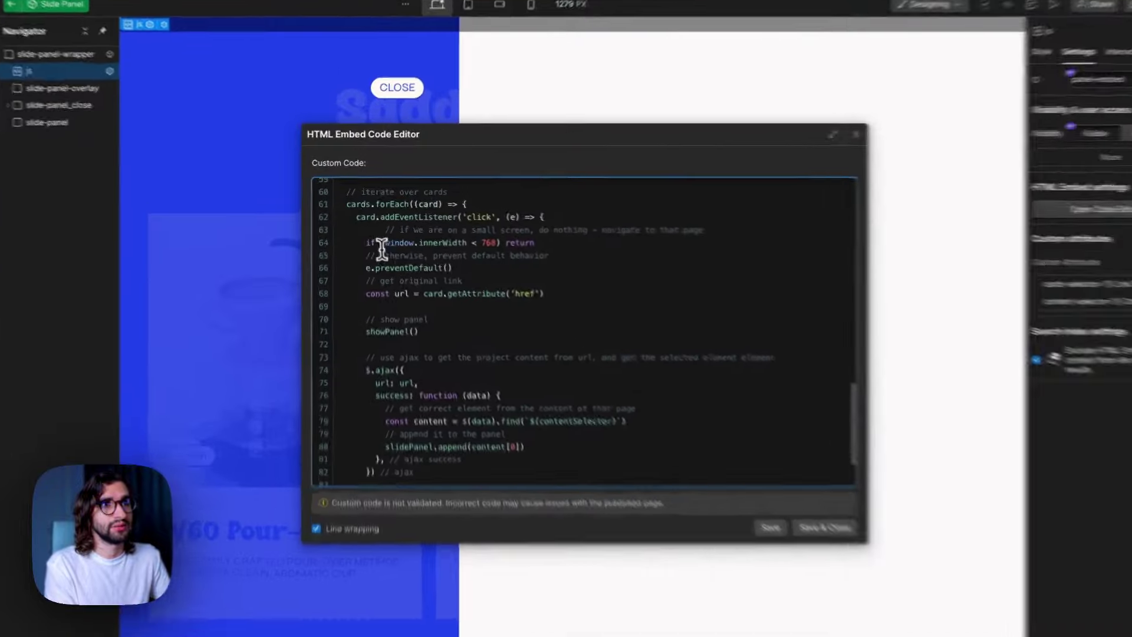
left_click_drag(364, 254, 545, 260)
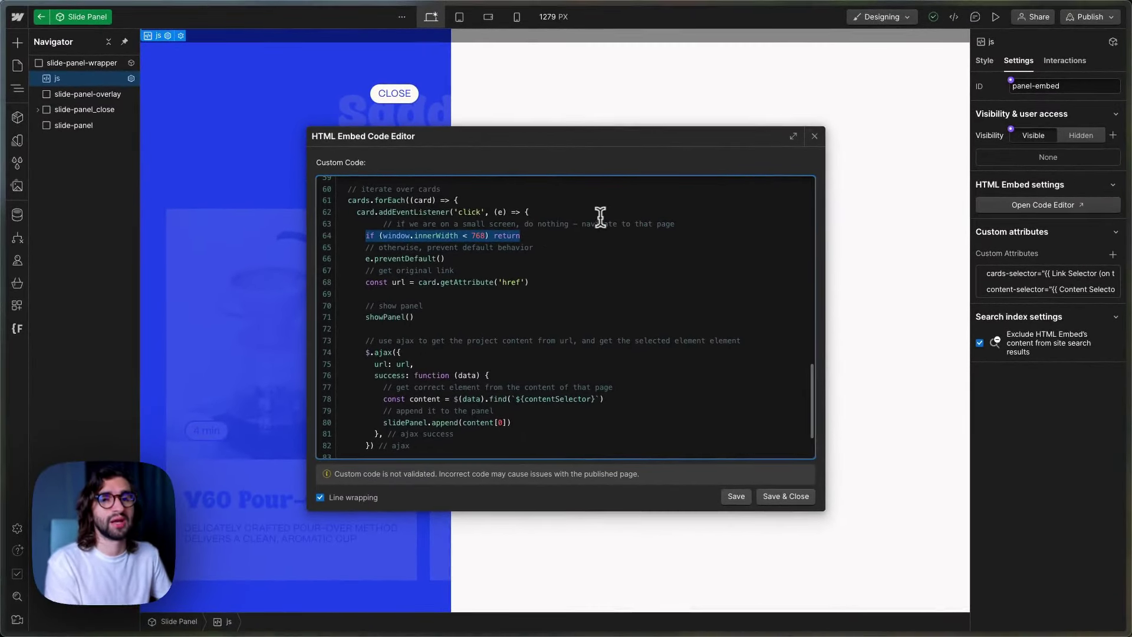
left_click(572, 239)
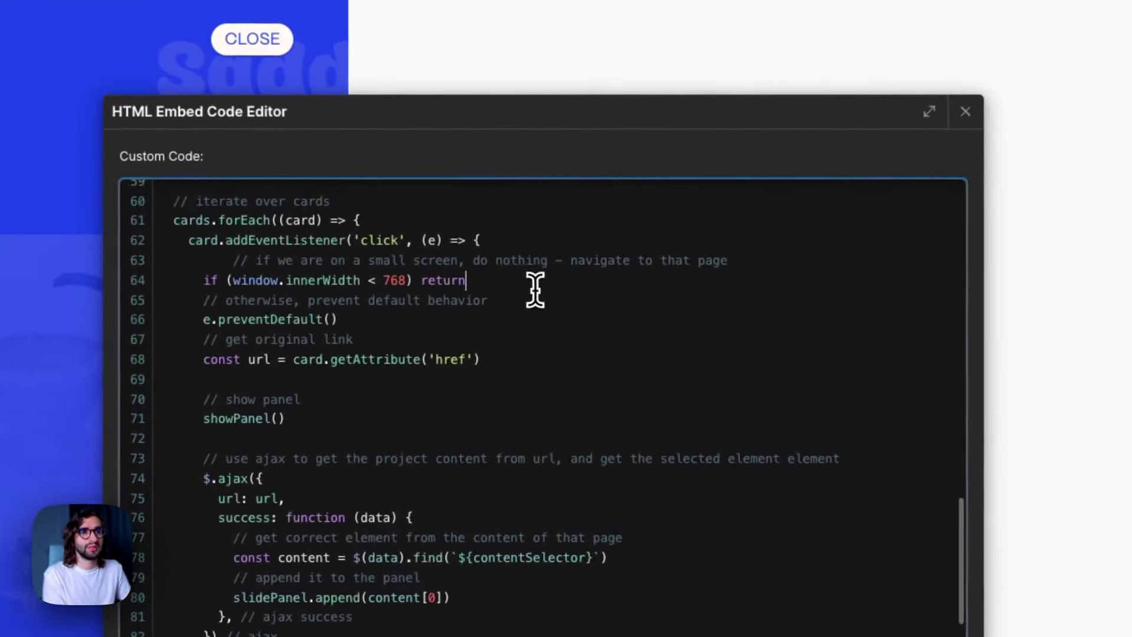
left_click_drag(624, 277, 125, 291)
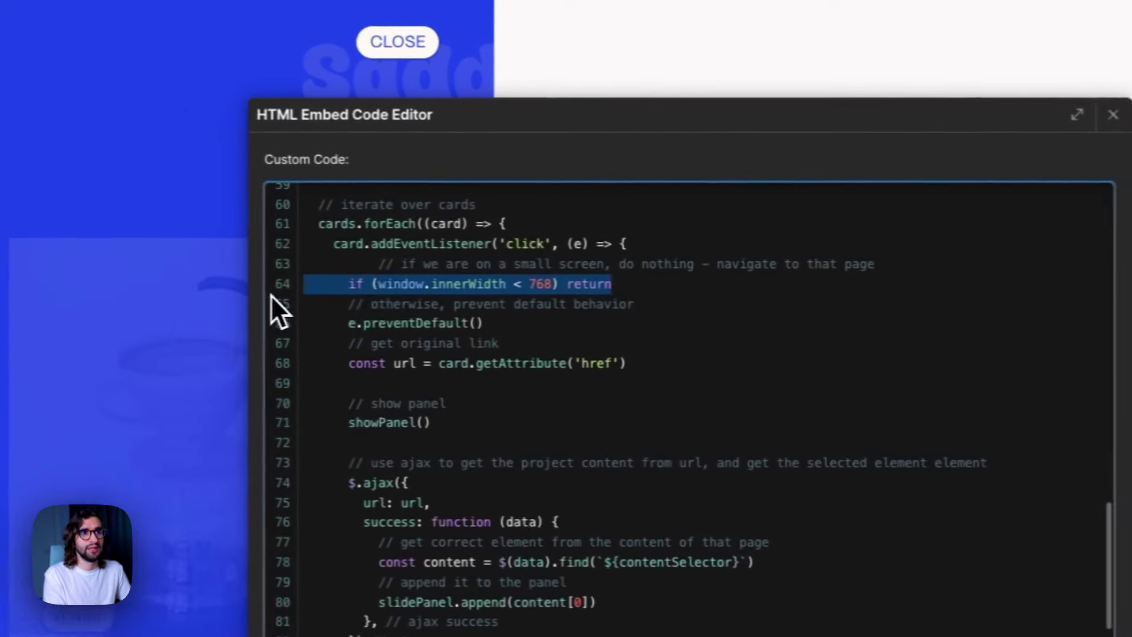
left_click(707, 284)
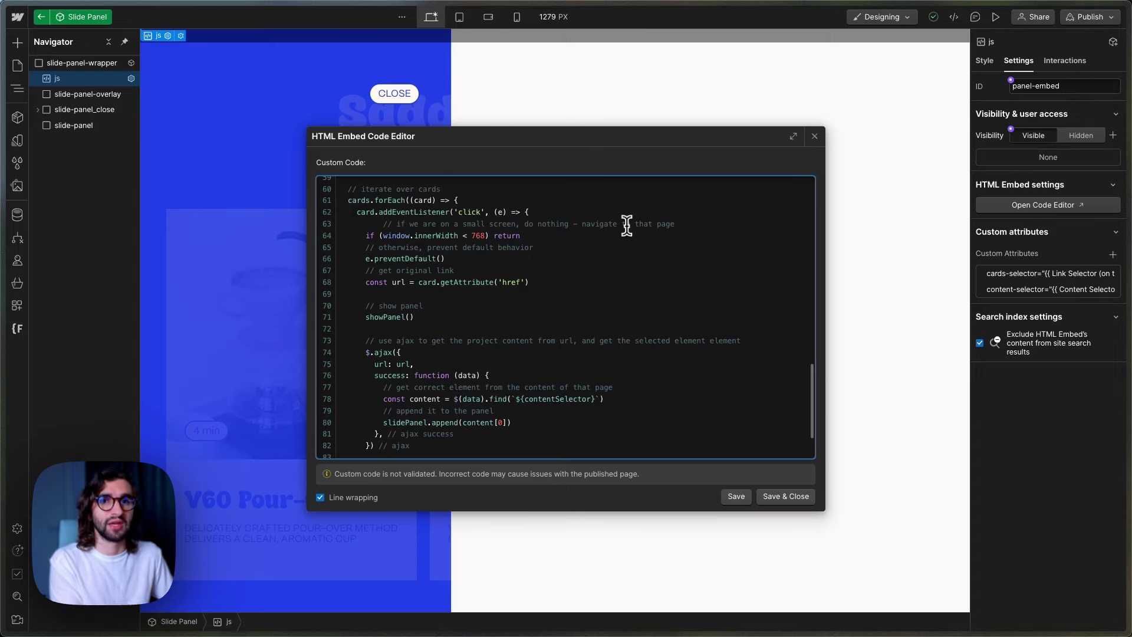
scroll(619, 247, "down", 3)
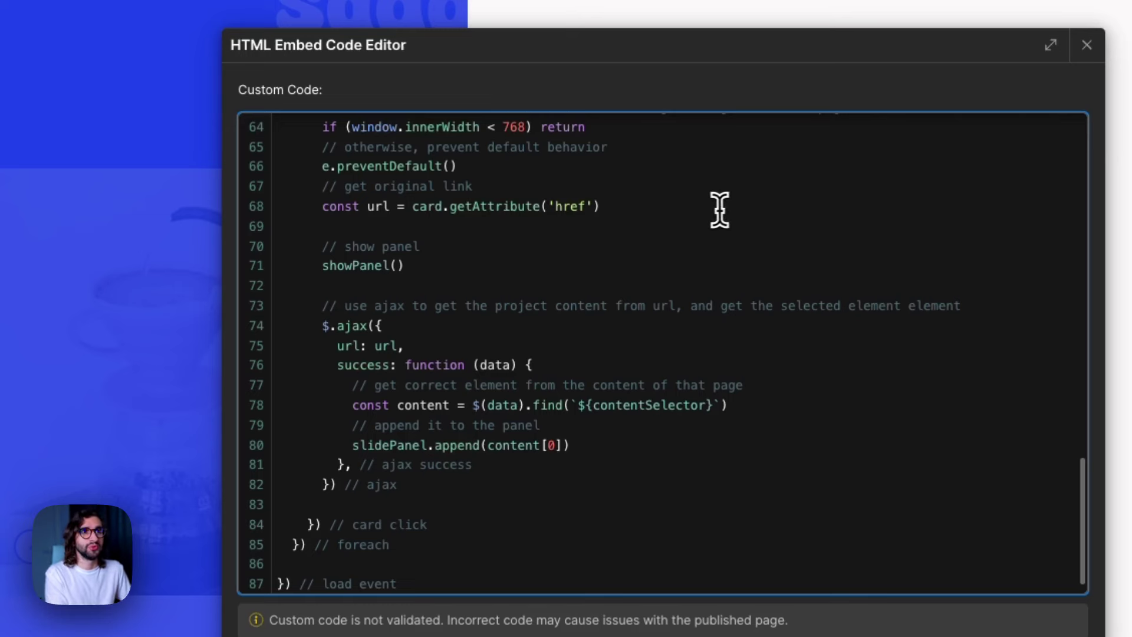
scroll(716, 211, "down", 1)
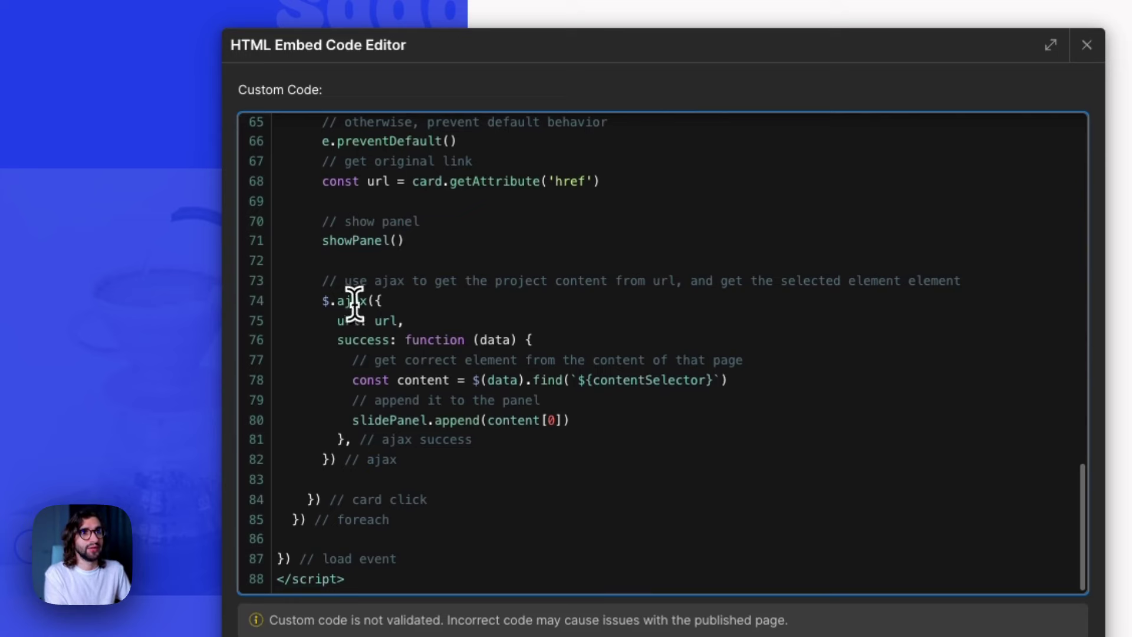
left_click_drag(323, 303, 530, 462)
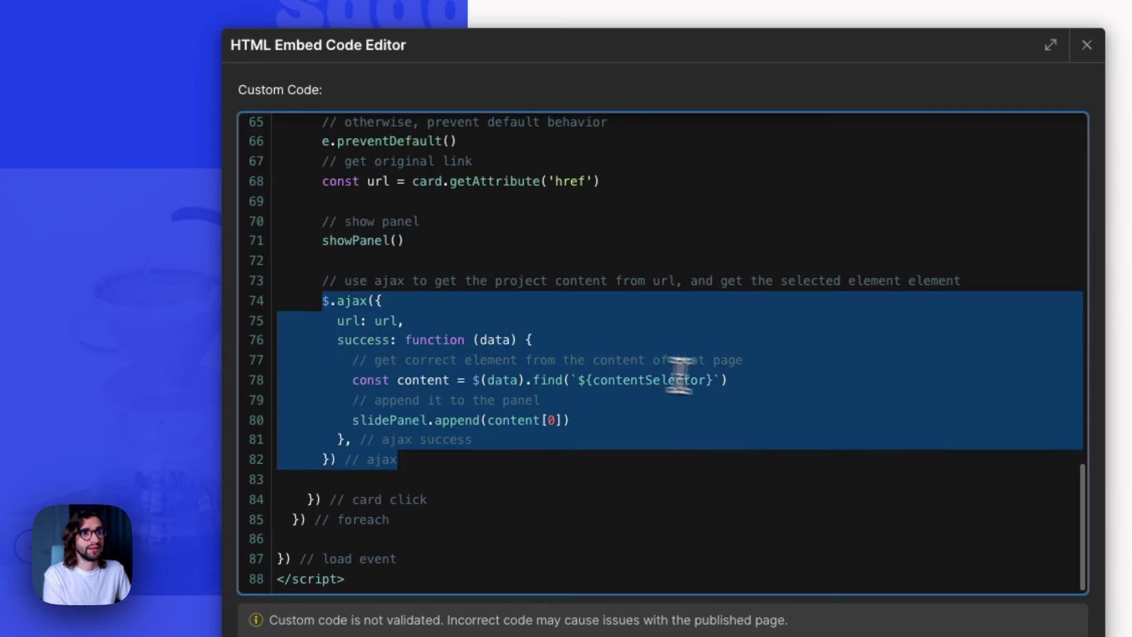
left_click(768, 381)
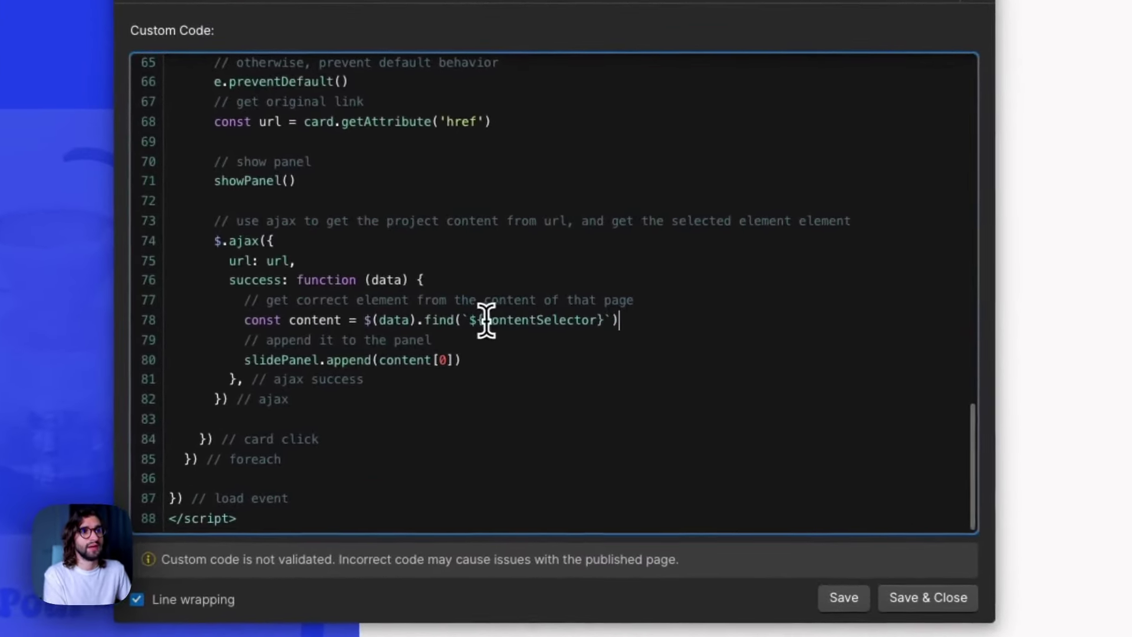
left_click_drag(477, 320, 599, 323)
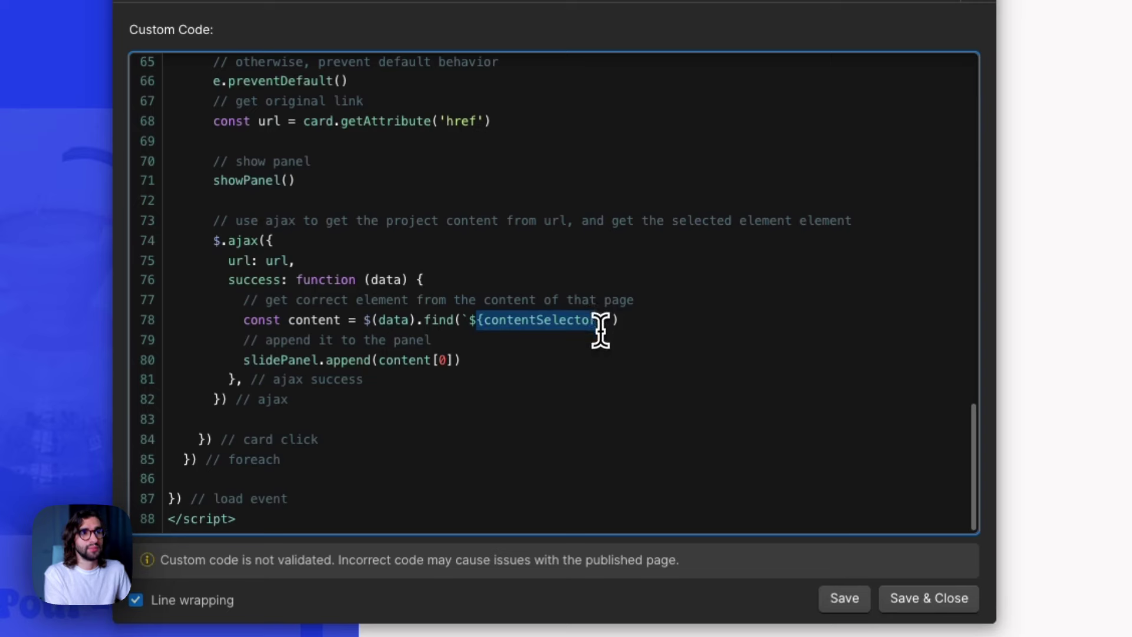
left_click(600, 344)
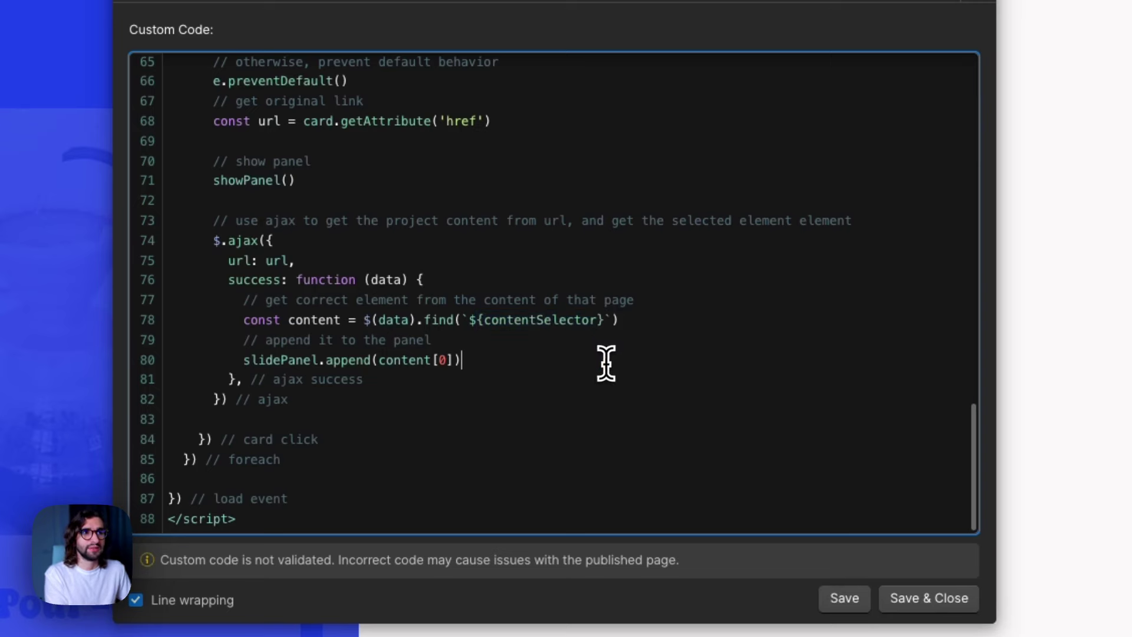
scroll(603, 350, "up", 5)
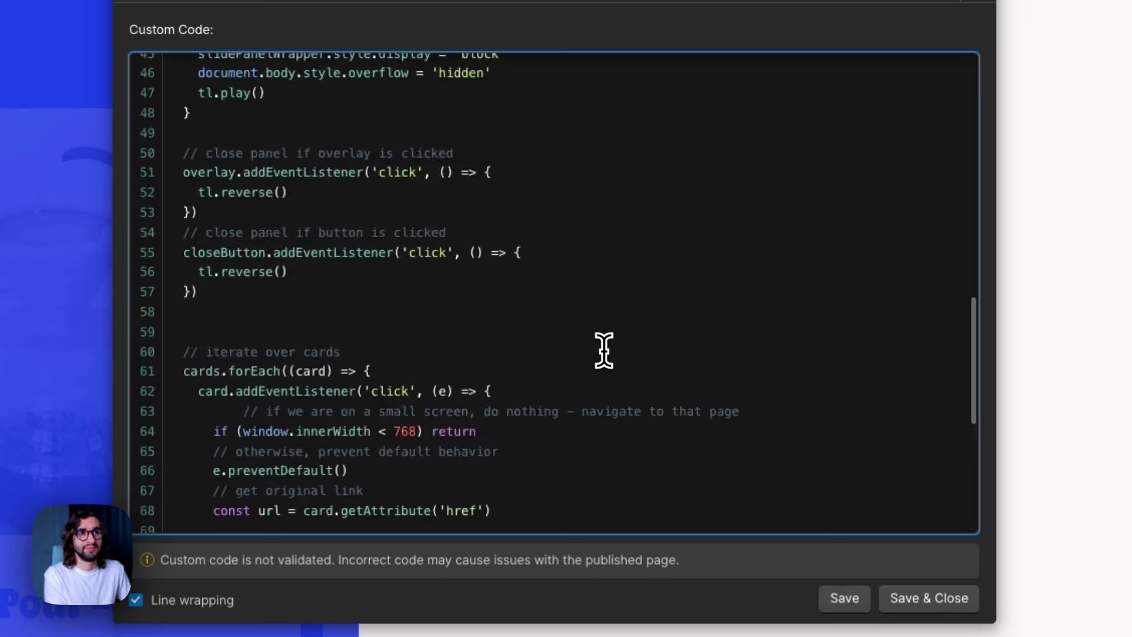
scroll(595, 350, "up", 4)
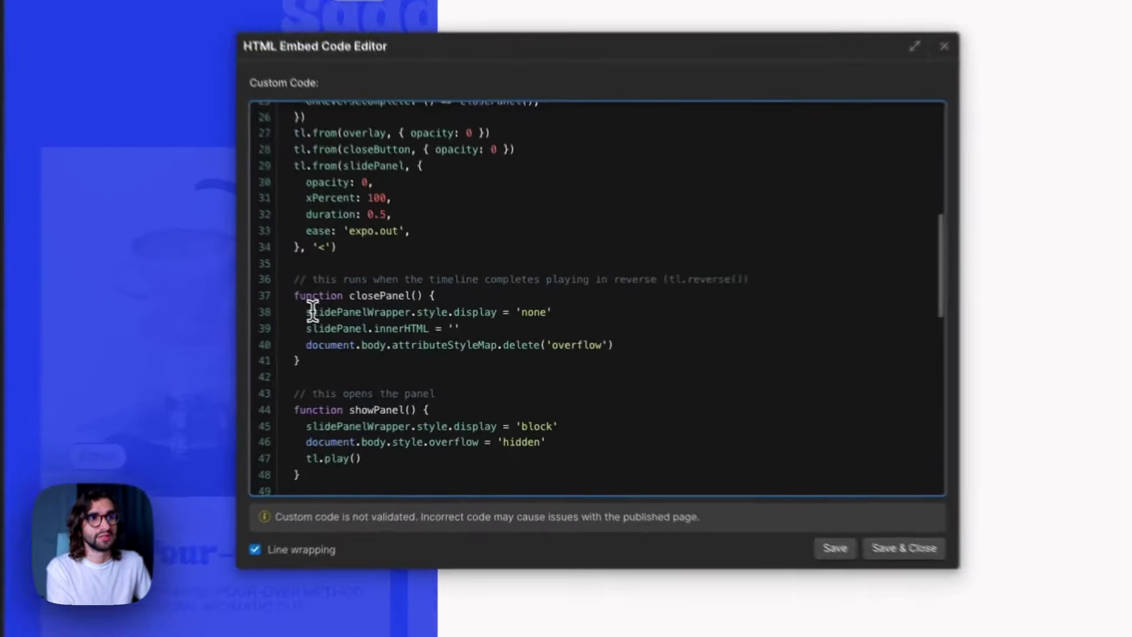
left_click_drag(361, 326, 538, 326)
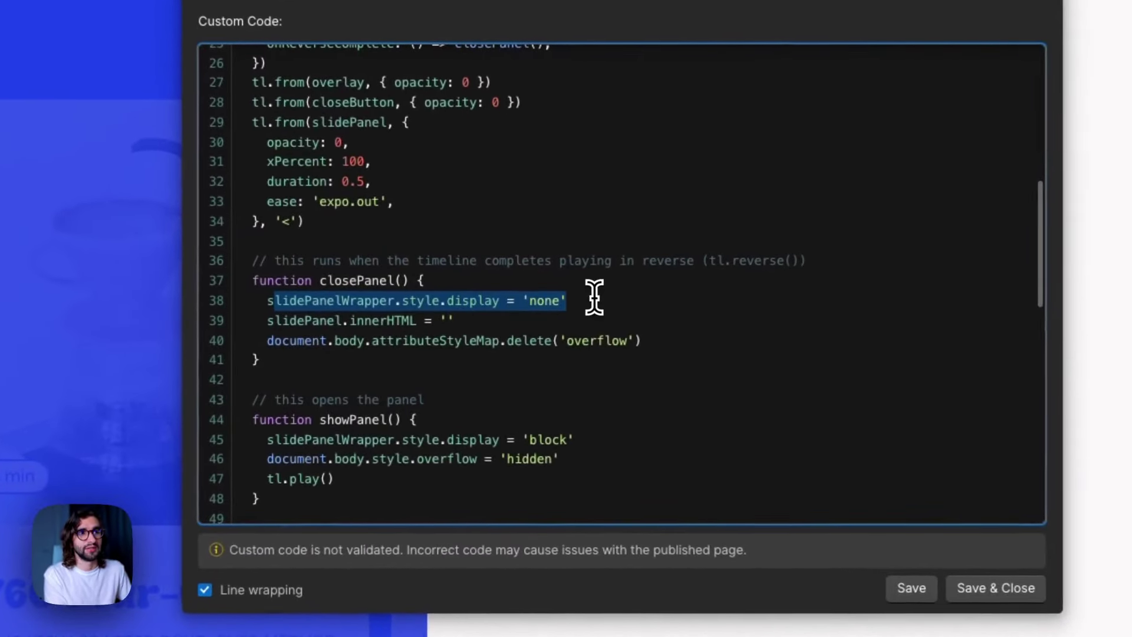
left_click(550, 319)
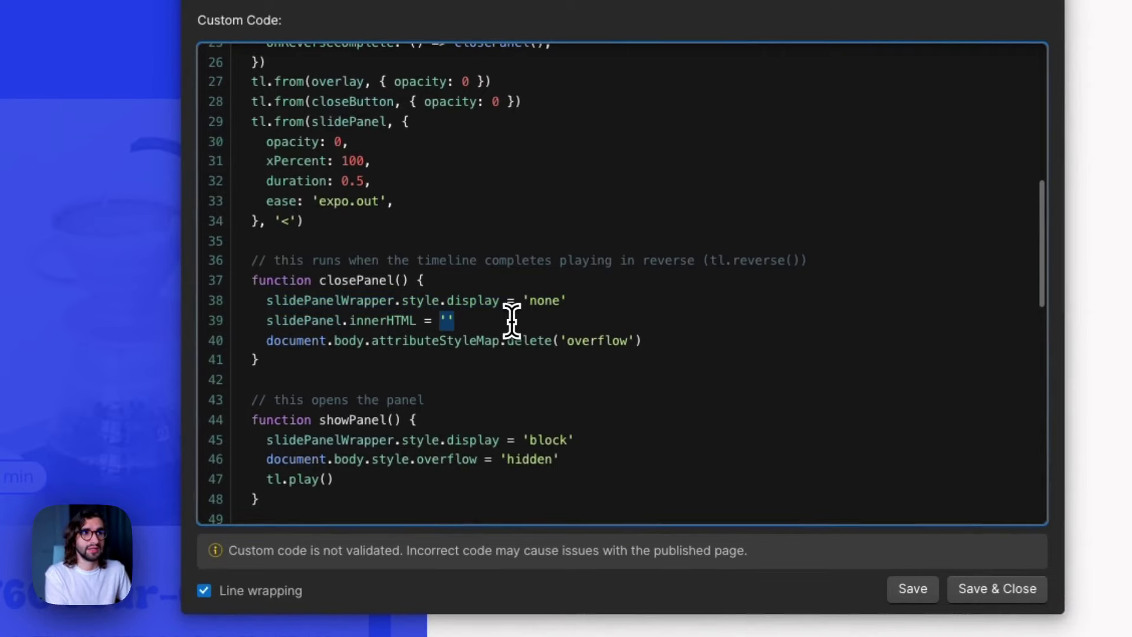
left_click(647, 341)
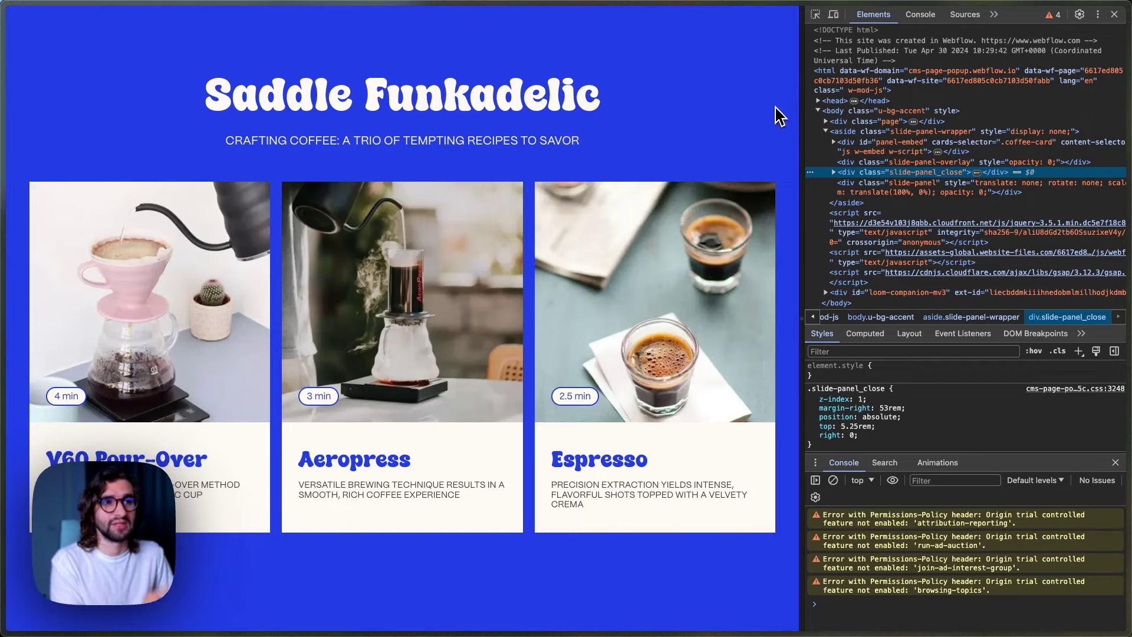
left_click(387, 292)
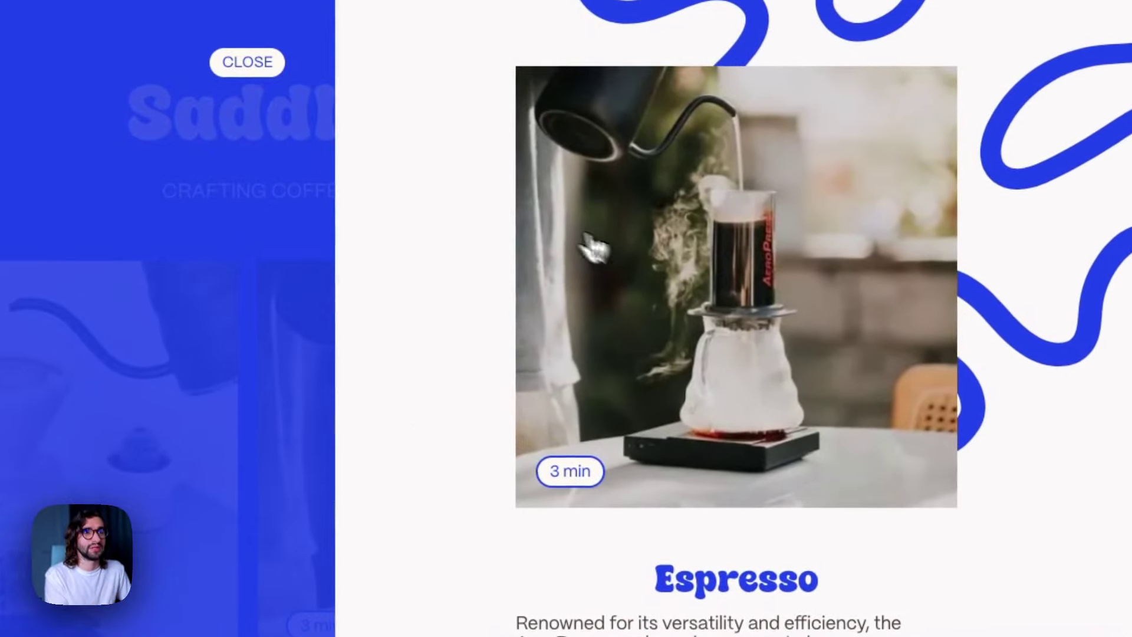
left_click(258, 80)
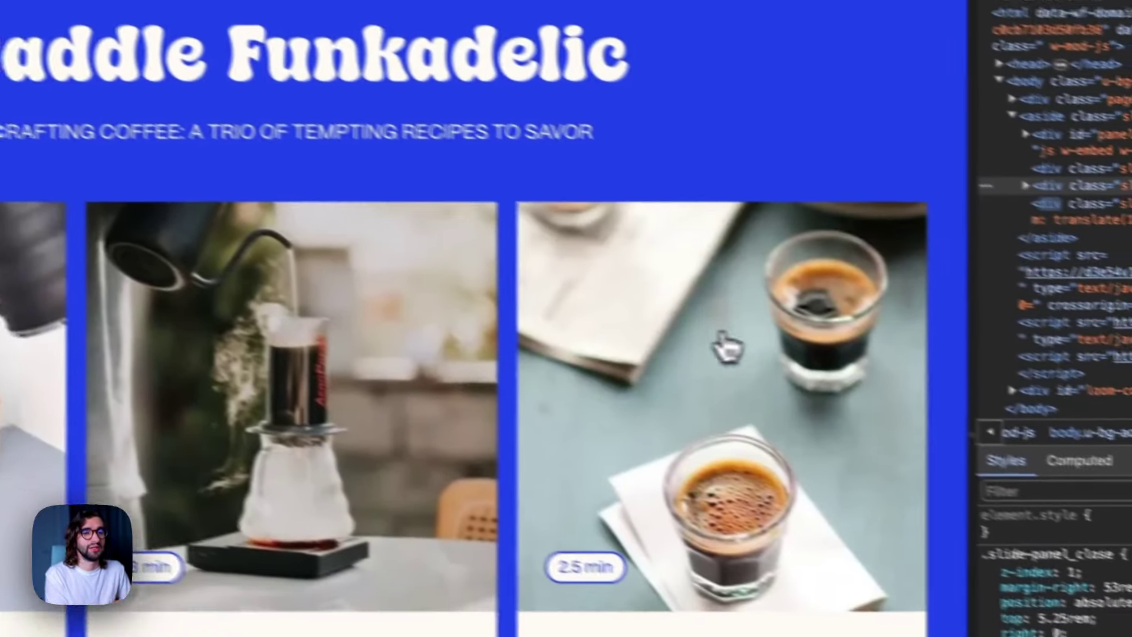